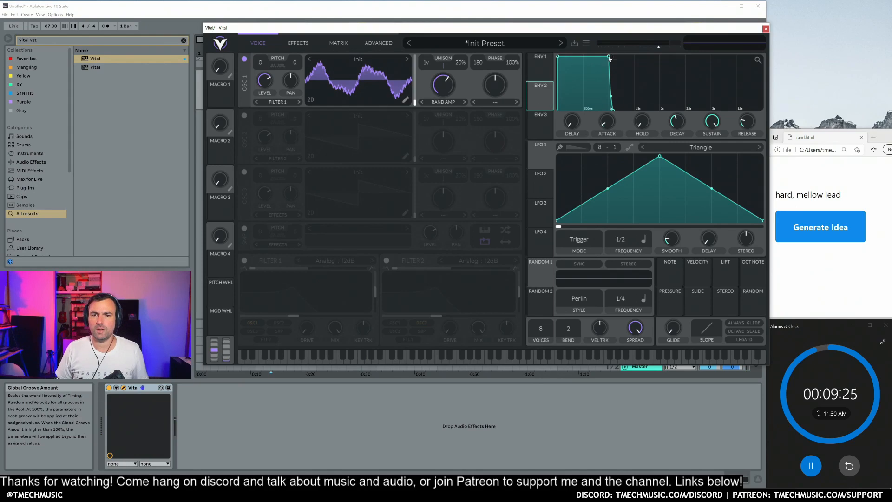
Modulate oscillator 1's Rand Amp warp amount with Envelope 2 and shape that envelope into a short, plucky decay with low sustain
{"action": "left_click", "coordinate": [535, 91]}
{"action": "left_click_drag", "start_coordinate": [536, 102], "coordinate": [445, 93]}
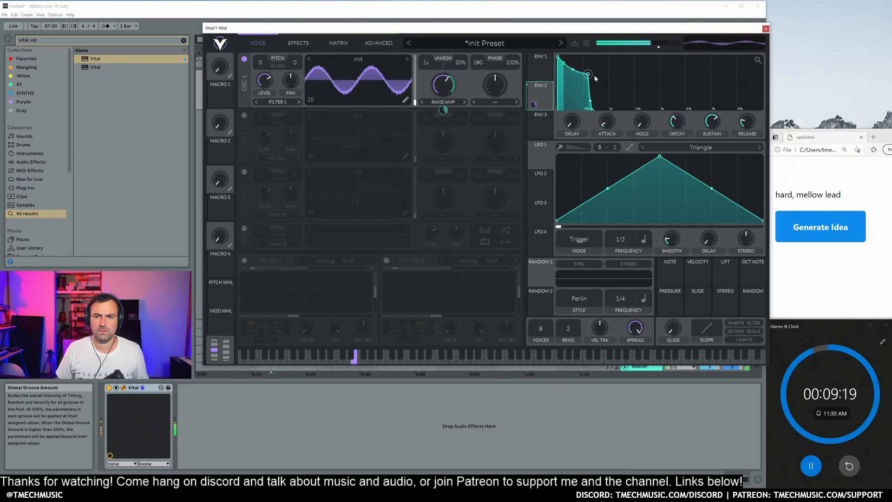
{"action": "left_click_drag", "start_coordinate": [588, 75], "coordinate": [560, 108]}
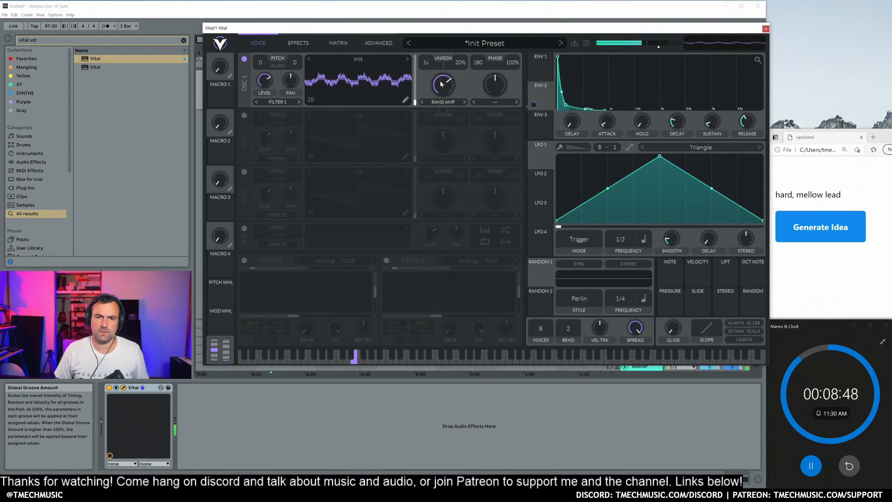
Shape Envelope 1 with an attack of about 0.05 seconds, a shorter decay and a slightly reduced sustain
{"action": "left_click", "coordinate": [543, 65]}
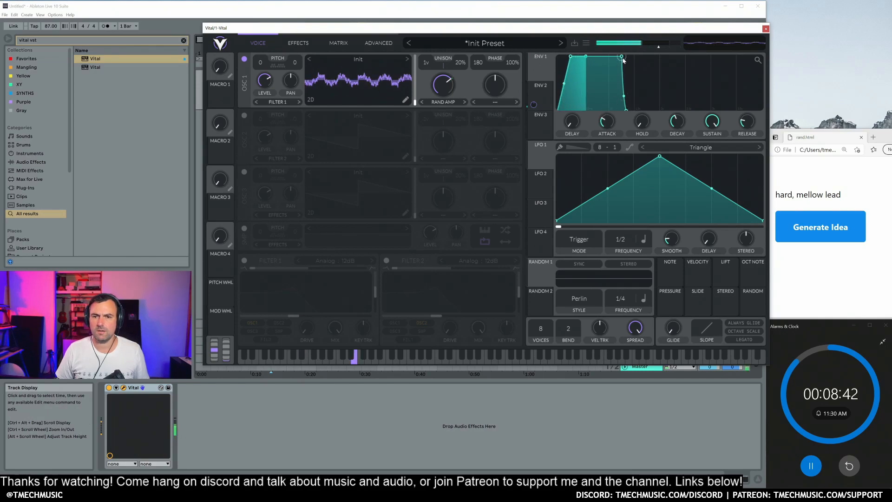
{"action": "left_click_drag", "start_coordinate": [606, 122], "coordinate": [605, 129]}
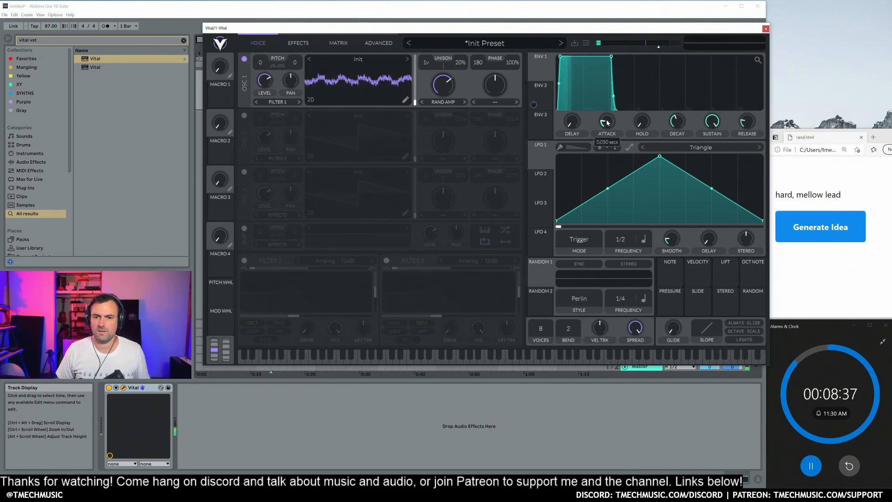
{"action": "left_click_drag", "start_coordinate": [602, 67], "coordinate": [577, 62]}
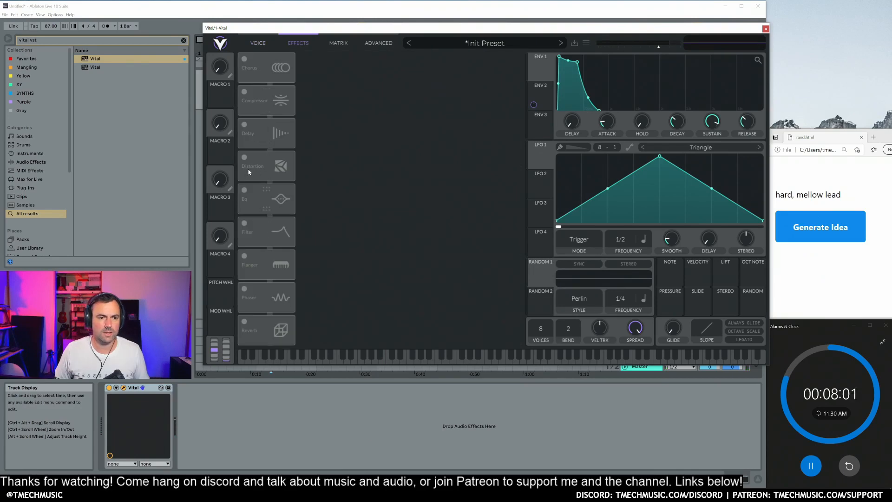
Enable the Distortion effect, set its type to Sine Fold and adjust the drive to about 9 dB
{"action": "left_click", "coordinate": [248, 171]}
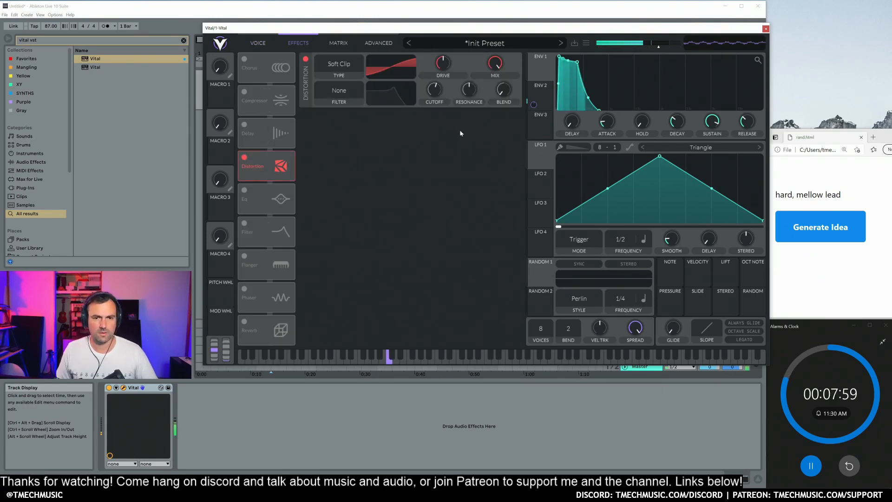
{"action": "mouse_move", "coordinate": [442, 59]}
{"action": "left_mouse_down"}
{"action": "mouse_move", "coordinate": [441, 41]}
{"action": "mouse_move", "coordinate": [445, 67]}
{"action": "left_mouse_up"}
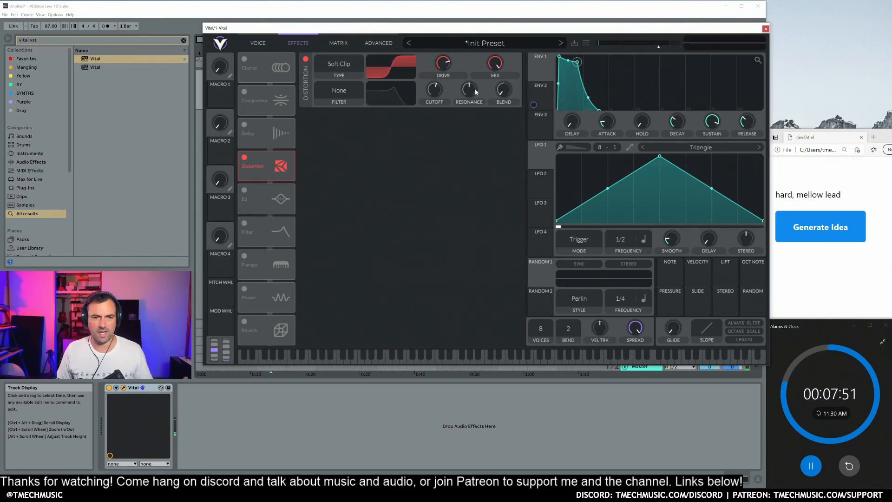
{"action": "left_click", "coordinate": [344, 75]}
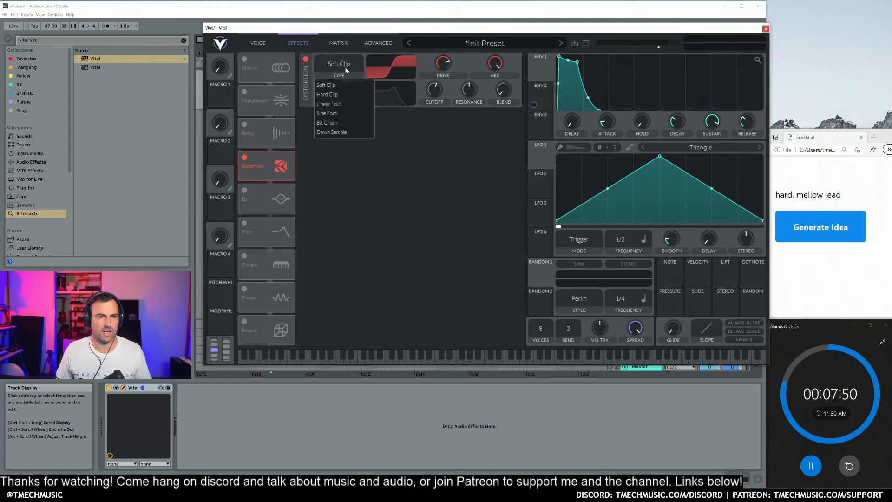
{"action": "left_click", "coordinate": [349, 114]}
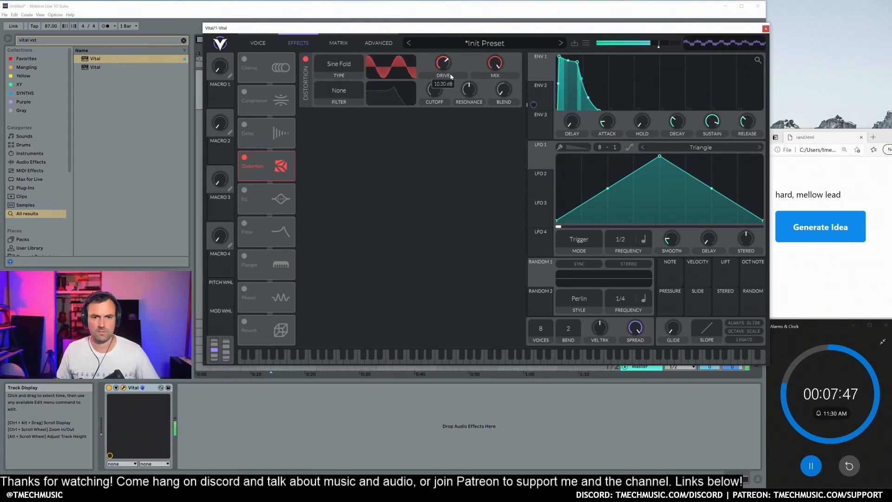
{"action": "mouse_move", "coordinate": [451, 77]}
{"action": "left_mouse_down"}
{"action": "mouse_move", "coordinate": [453, 86]}
{"action": "mouse_move", "coordinate": [454, 79]}
{"action": "left_mouse_up"}
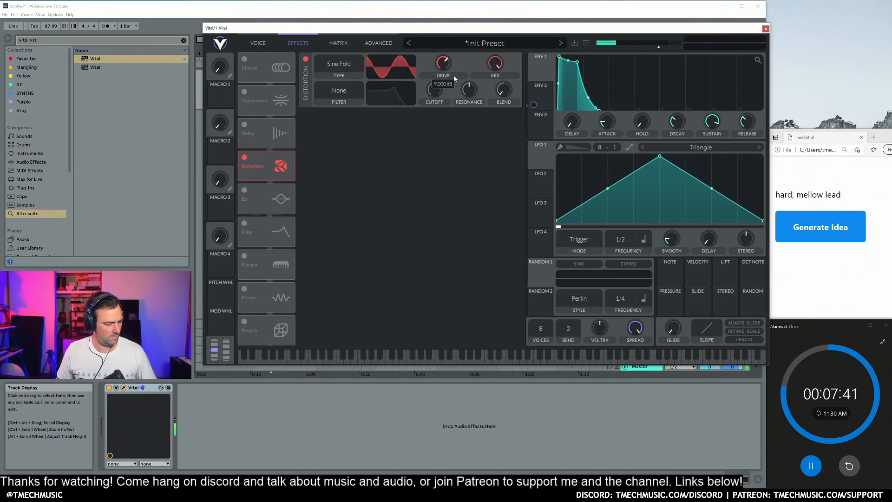
Enable oscillator 2 with the factory Basic Shapes wavetable, a triangle frame, transpose of 12 semitones and a reduced level
{"action": "left_click", "coordinate": [272, 43]}
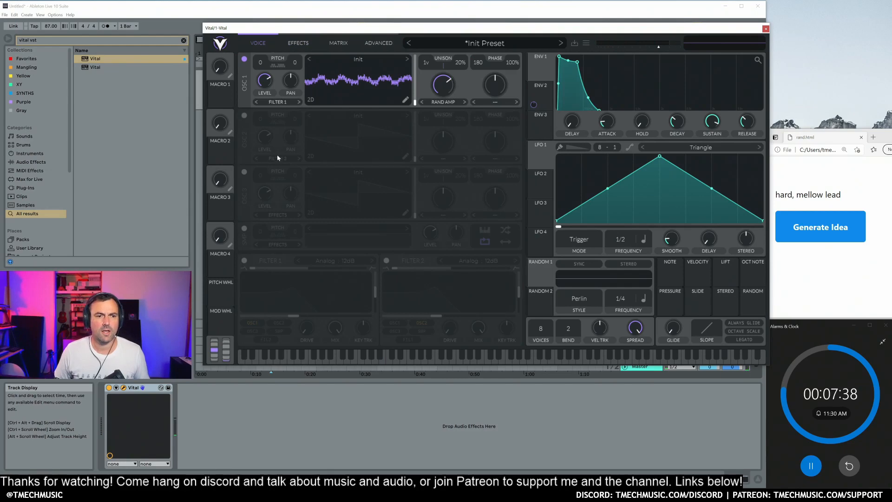
{"action": "left_click", "coordinate": [244, 115]}
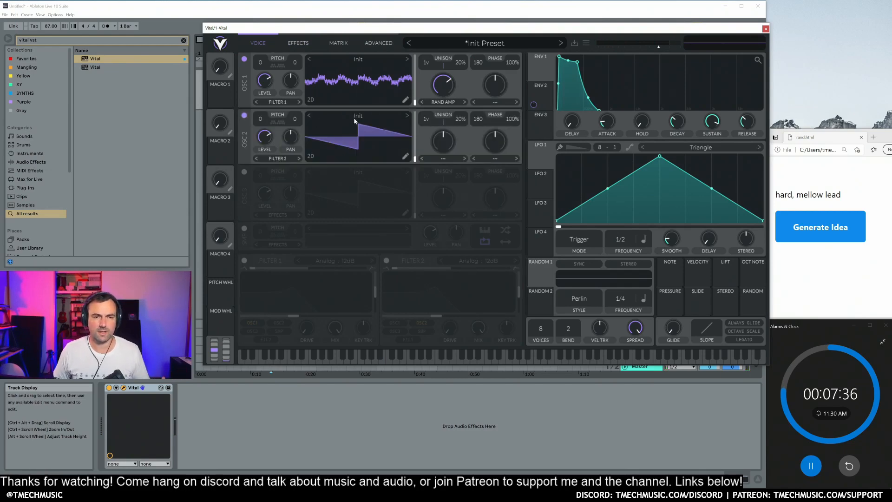
{"action": "left_click", "coordinate": [381, 120]}
{"action": "left_click", "coordinate": [431, 132]}
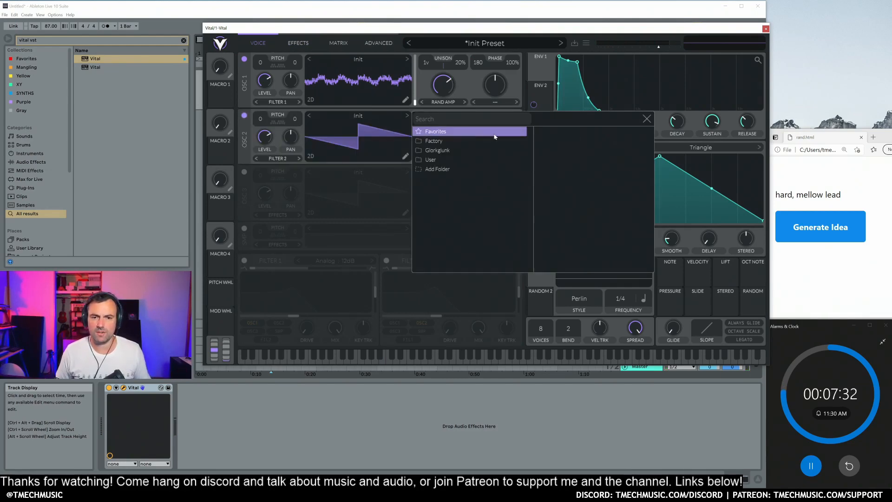
{"action": "left_click", "coordinate": [433, 140]}
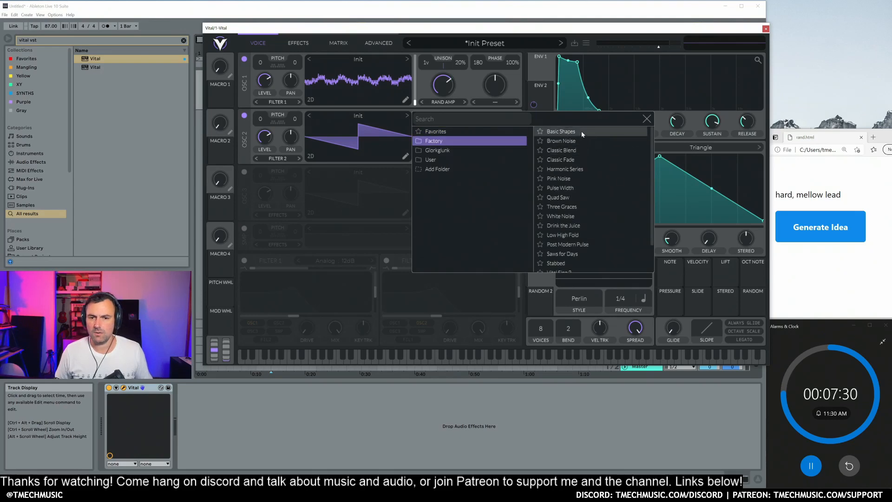
{"action": "left_click", "coordinate": [561, 131]}
{"action": "left_click", "coordinate": [366, 118]}
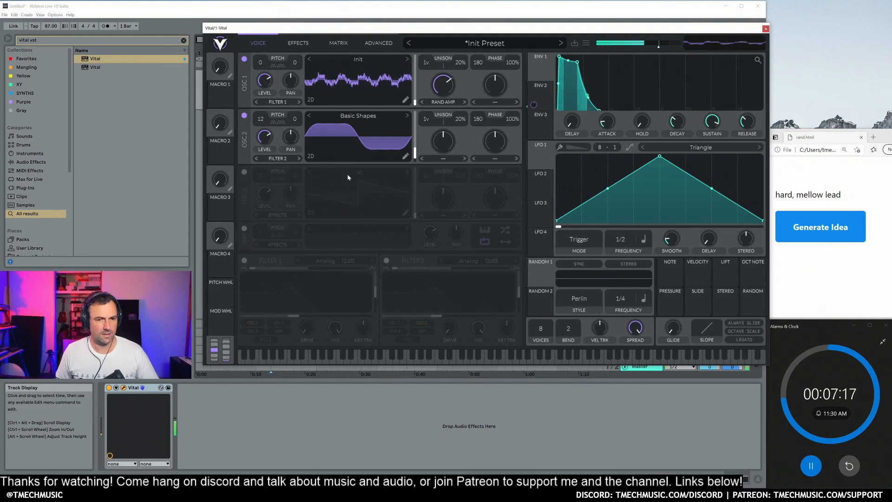
{"action": "left_click_drag", "start_coordinate": [415, 153], "coordinate": [416, 152]}
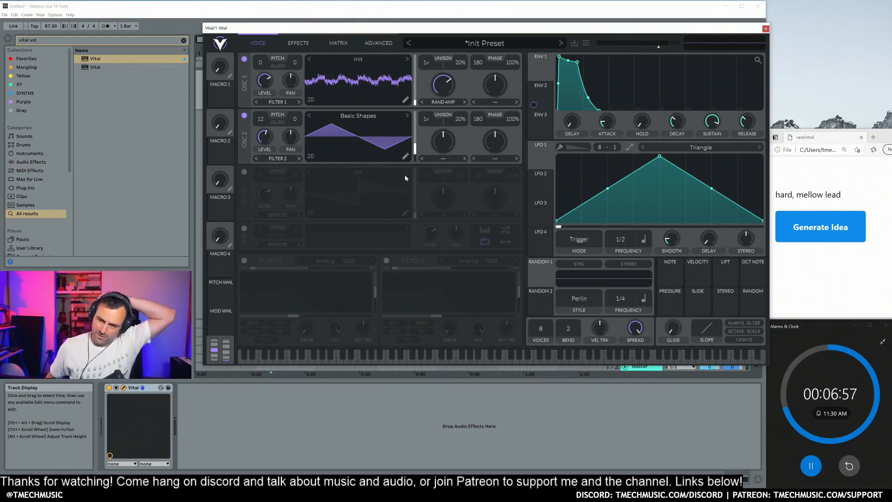
Enable oscillator 3 with the factory Basic Shapes wavetable, a saw frame and 5 unison voices
{"action": "left_click", "coordinate": [244, 172]}
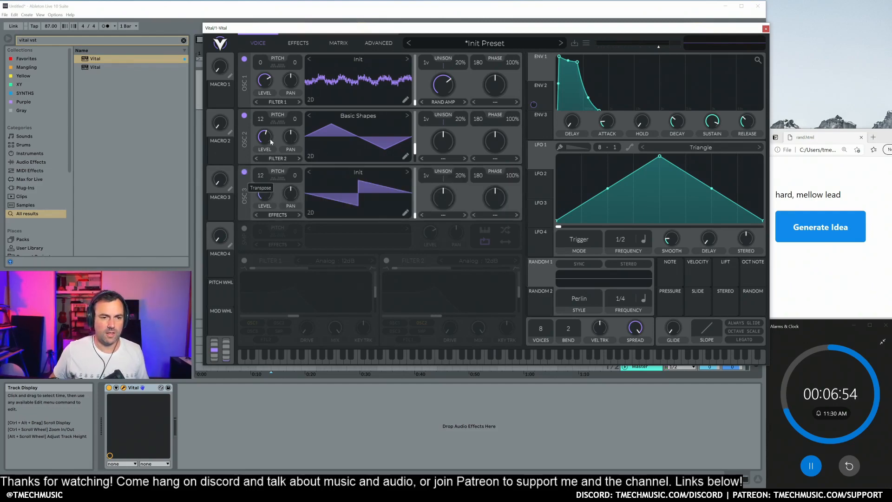
{"action": "left_click", "coordinate": [358, 172]}
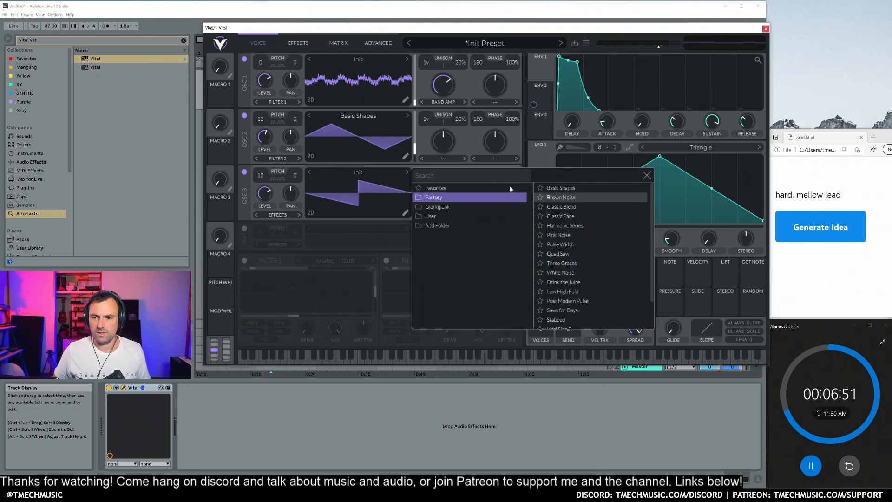
{"action": "left_click", "coordinate": [491, 188]}
{"action": "left_click", "coordinate": [476, 198]}
{"action": "left_click", "coordinate": [567, 188]}
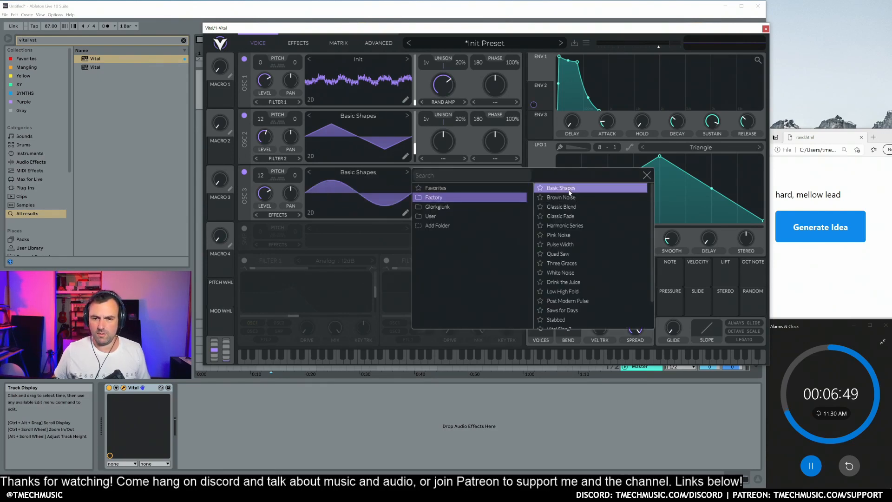
{"action": "left_click", "coordinate": [408, 214]}
{"action": "left_click_drag", "start_coordinate": [418, 202], "coordinate": [420, 193]}
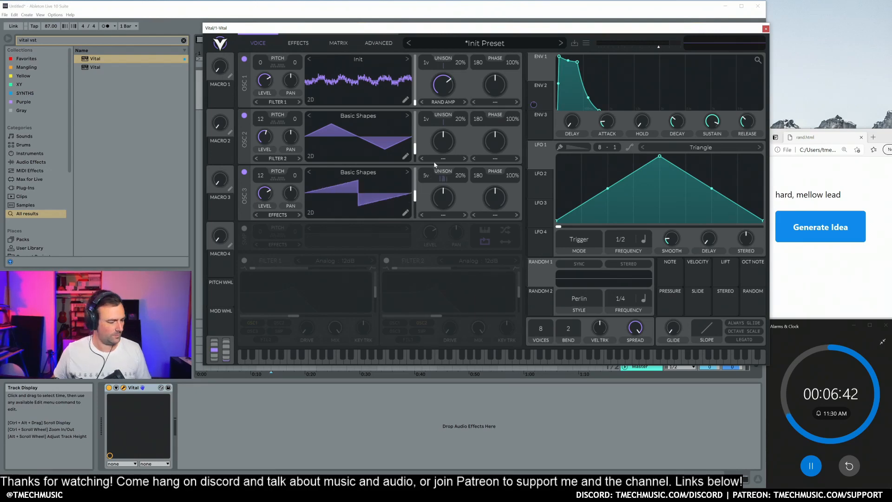
Try oscillator 3 at 24 semitones, return its transpose to 12 and lower its level
{"action": "left_click_drag", "start_coordinate": [265, 176], "coordinate": [268, 164]}
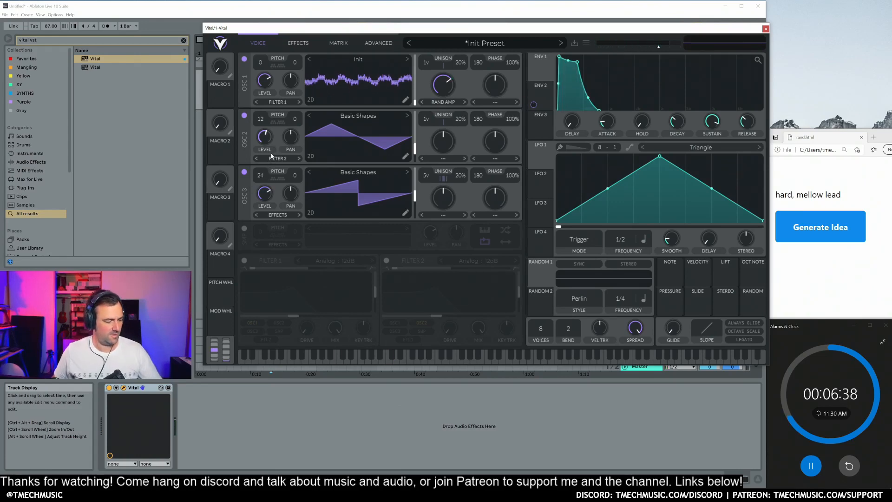
{"action": "left_click_drag", "start_coordinate": [265, 192], "coordinate": [267, 206]}
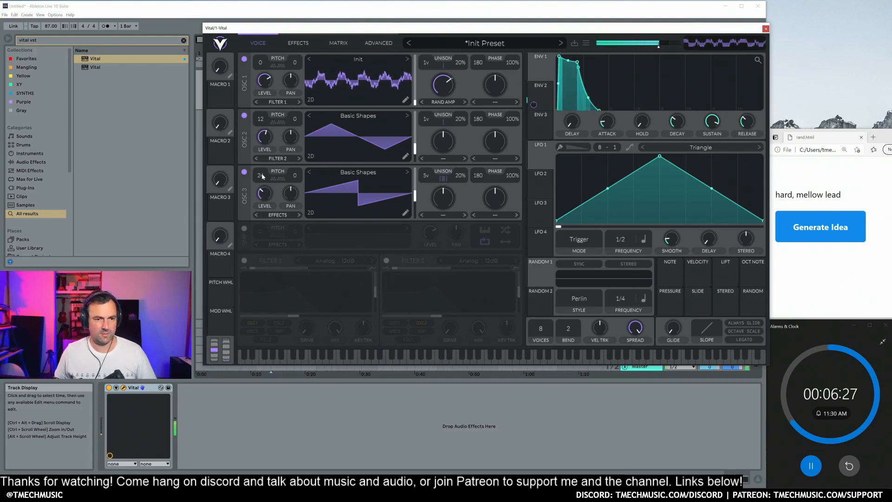
{"action": "left_click_drag", "start_coordinate": [260, 175], "coordinate": [263, 194]}
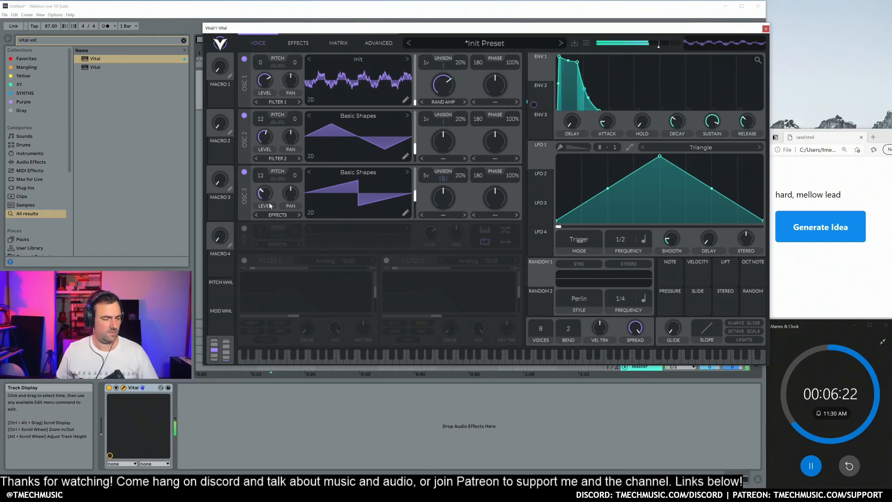
{"action": "scroll", "coordinate": [265, 208], "scroll_direction": "down", "scroll_amount": 1}
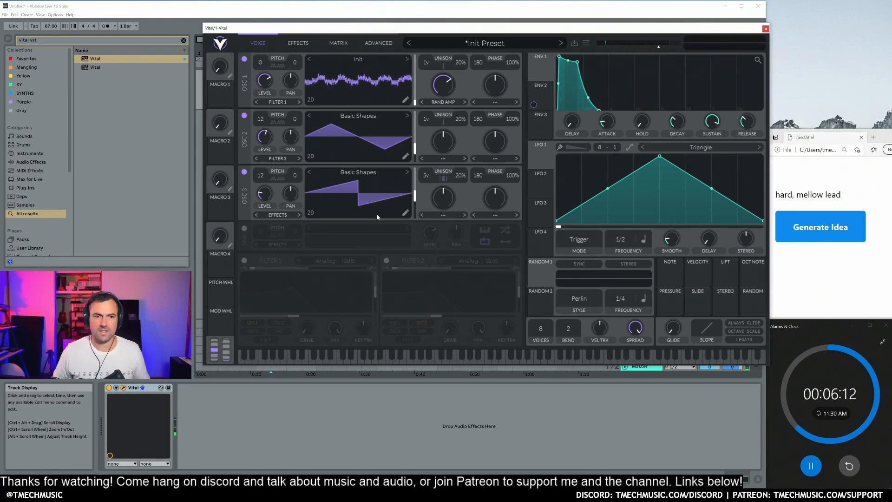
{"action": "left_click", "coordinate": [298, 43]}
{"action": "left_click", "coordinate": [243, 223]}
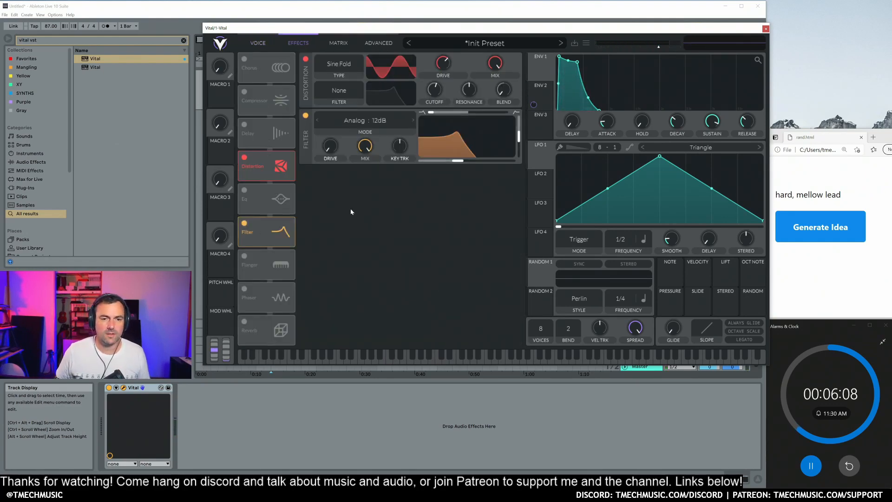
{"action": "left_click", "coordinate": [244, 223]}
{"action": "left_click", "coordinate": [258, 43]}
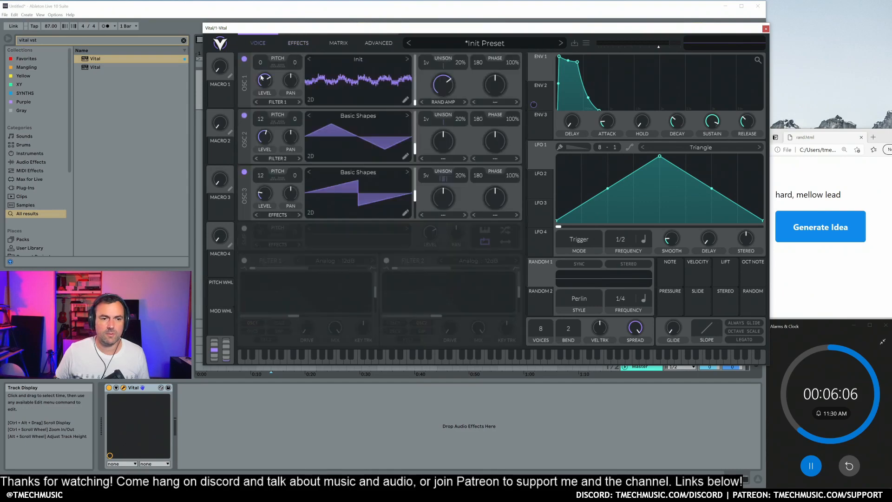
Enable Filter 1 with oscillators 1 and 3 as inputs, and raise its key tracking and cutoff
{"action": "left_click", "coordinate": [243, 261]}
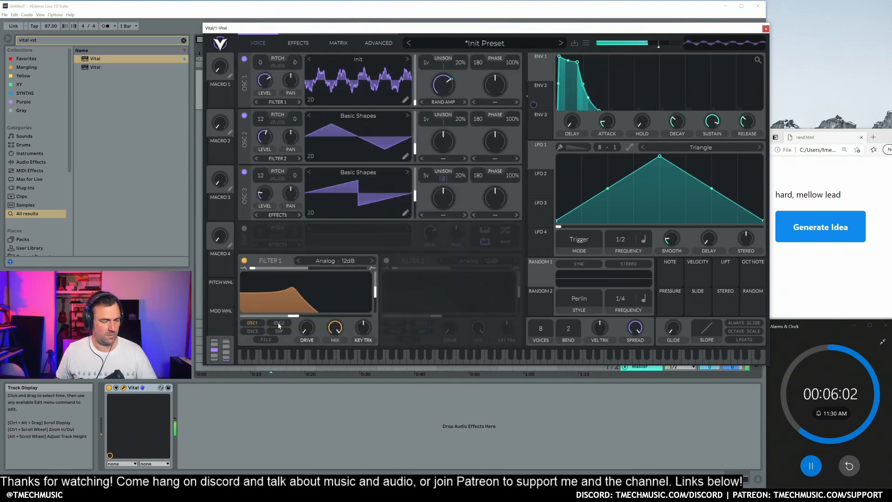
{"action": "left_click", "coordinate": [255, 332]}
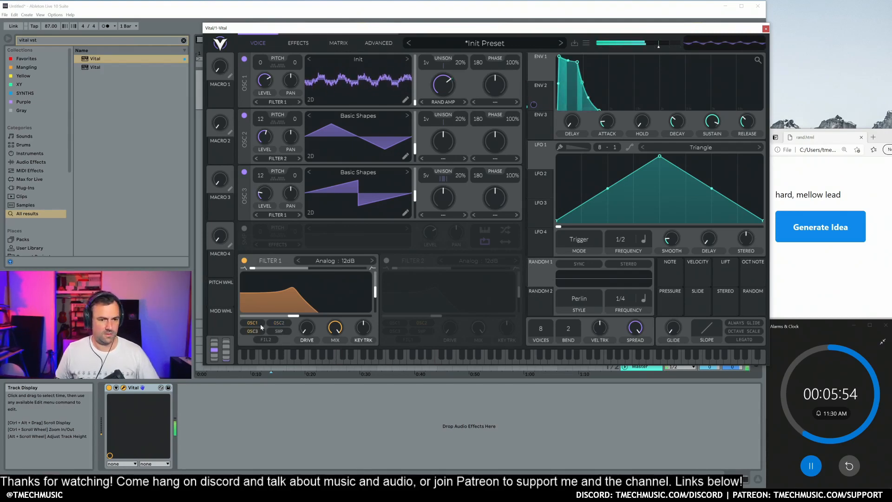
{"action": "left_click_drag", "start_coordinate": [363, 327], "coordinate": [364, 316]}
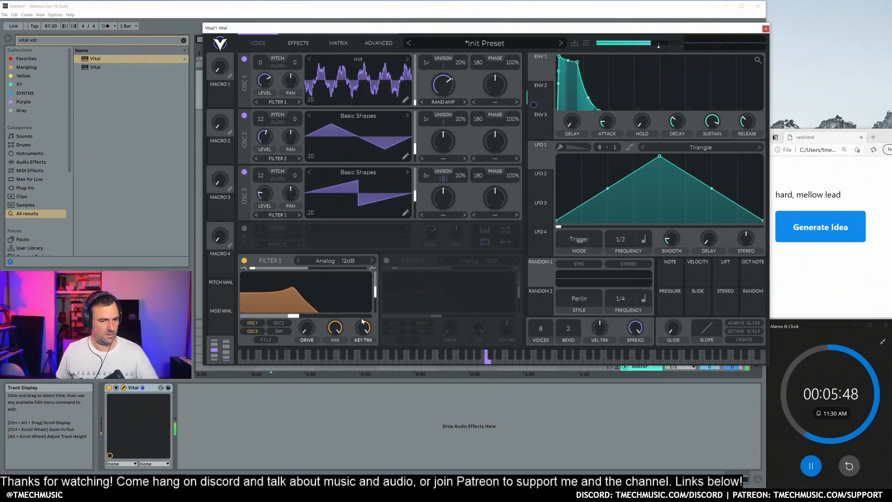
{"action": "left_click_drag", "start_coordinate": [295, 317], "coordinate": [304, 317]}
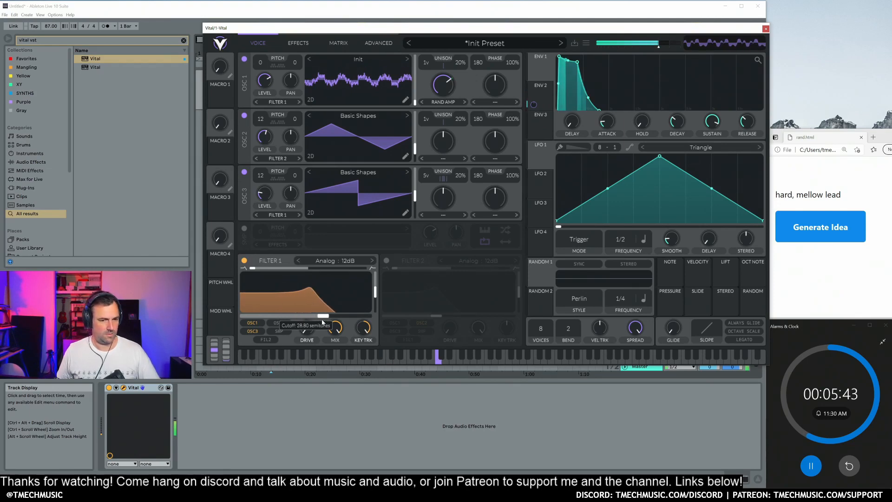
{"action": "left_click_drag", "start_coordinate": [321, 319], "coordinate": [332, 320]}
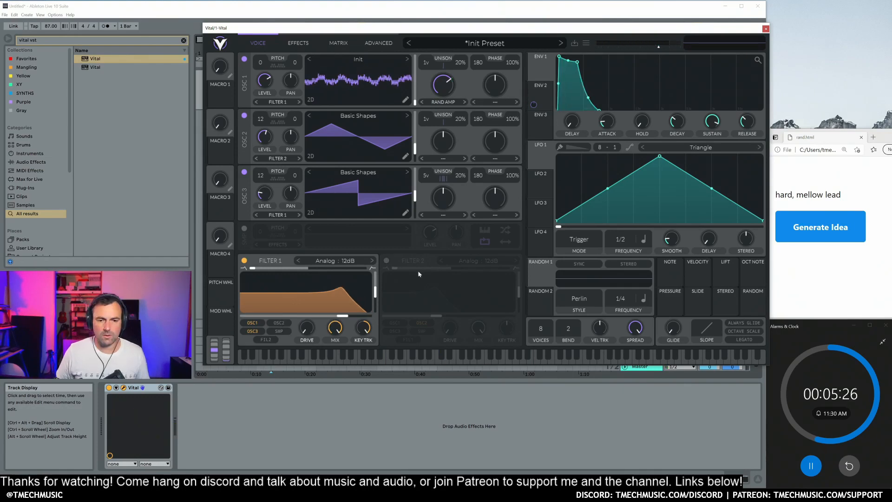
Enable Filter 2 fed by Filter 1 instead of oscillator 2, using Analog Notch Blend mode with the blend near the middle
{"action": "left_click", "coordinate": [387, 261]}
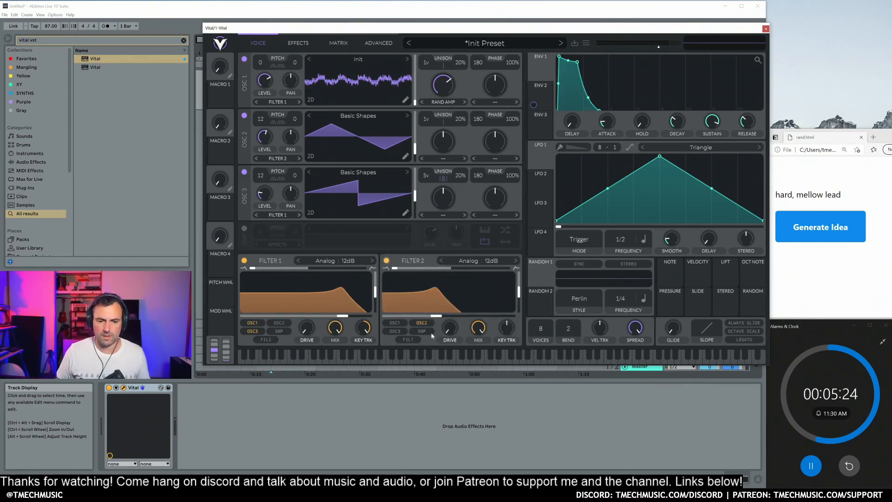
{"action": "left_click", "coordinate": [474, 263]}
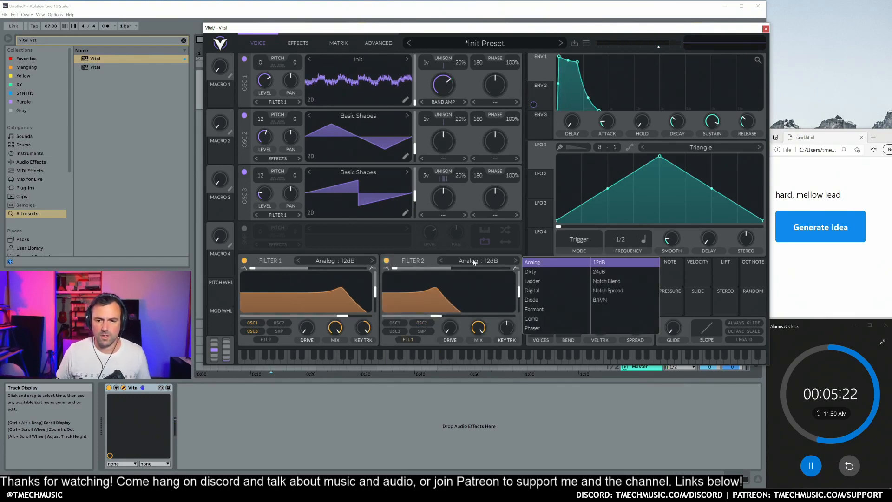
{"action": "left_click_drag", "start_coordinate": [420, 271], "coordinate": [525, 278]}
{"action": "left_click", "coordinate": [488, 263]}
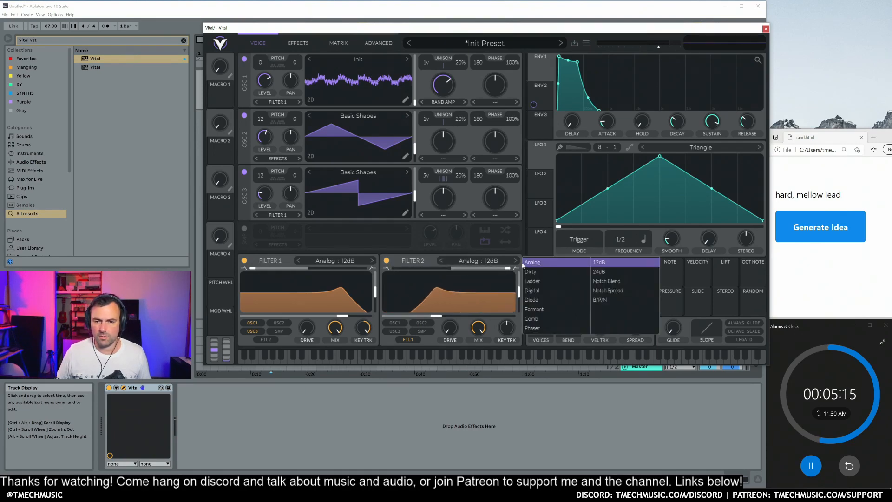
{"action": "left_click", "coordinate": [613, 281]}
{"action": "left_click_drag", "start_coordinate": [506, 270], "coordinate": [442, 266]}
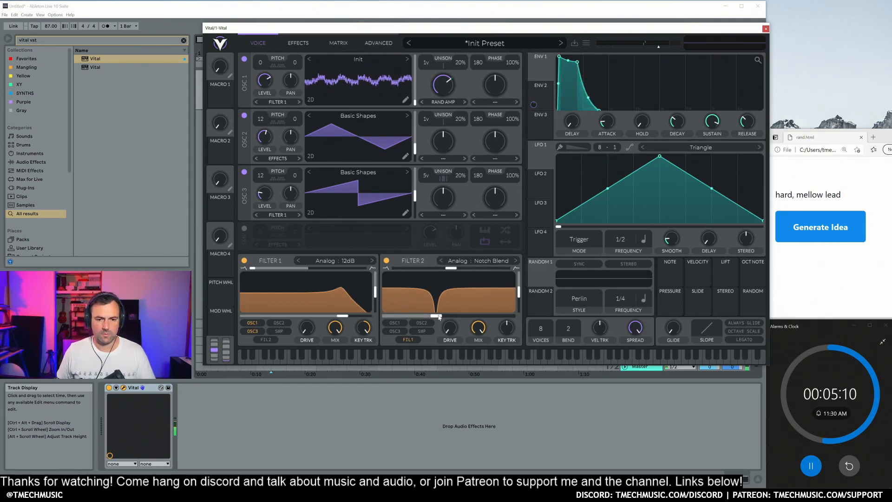
Raise Filter 2's cutoff, modulate it with Random 1, and compare the sound with Filter 2 bypassed
{"action": "left_click_drag", "start_coordinate": [430, 320], "coordinate": [459, 316]}
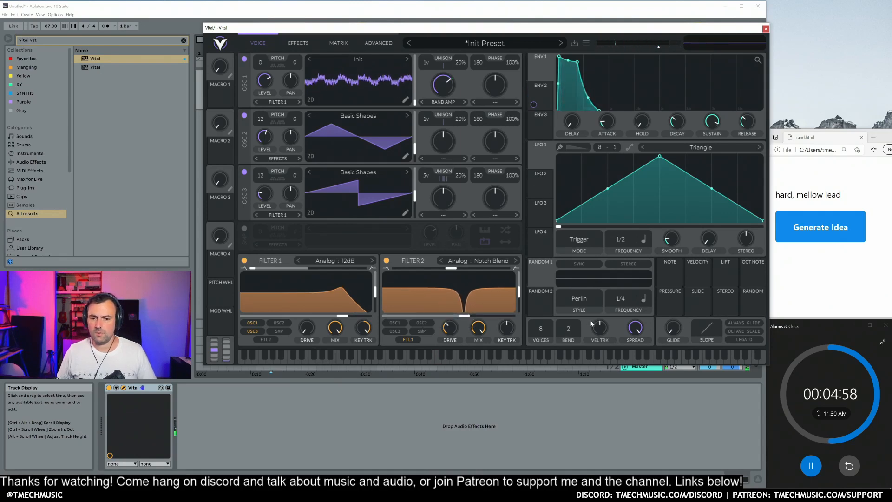
{"action": "left_click_drag", "start_coordinate": [534, 280], "coordinate": [457, 312]}
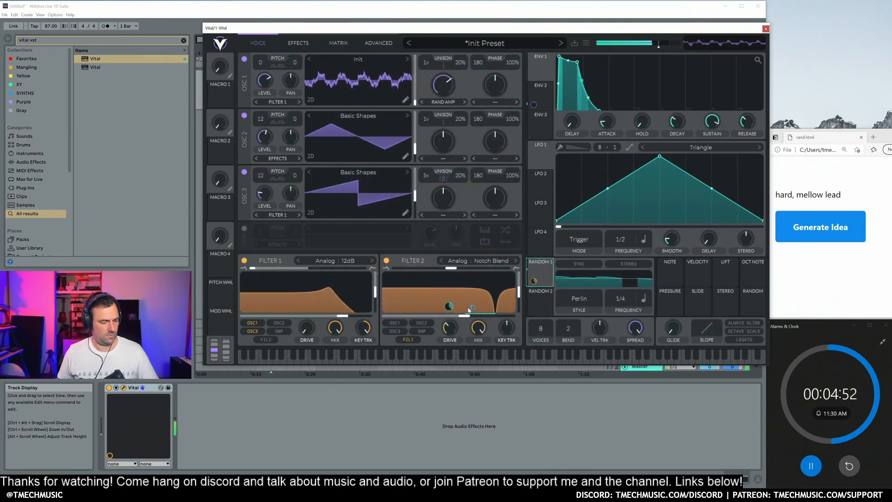
{"action": "left_click", "coordinate": [386, 261]}
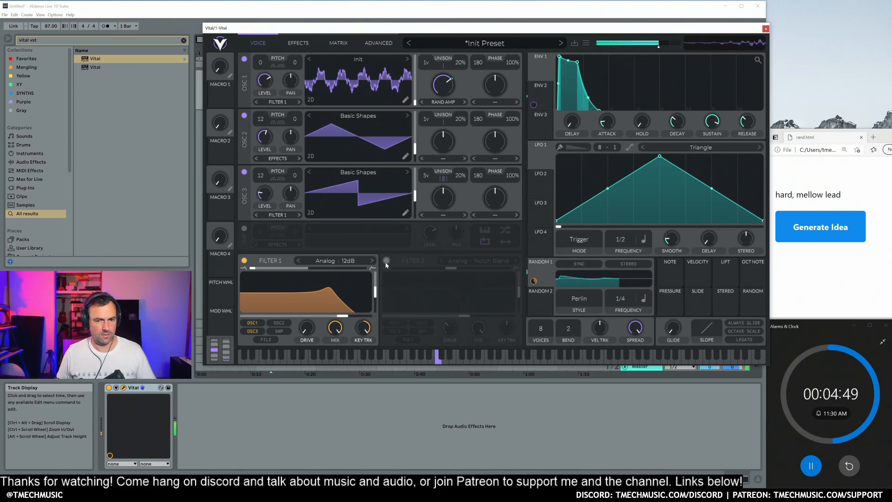
{"action": "left_click", "coordinate": [386, 261]}
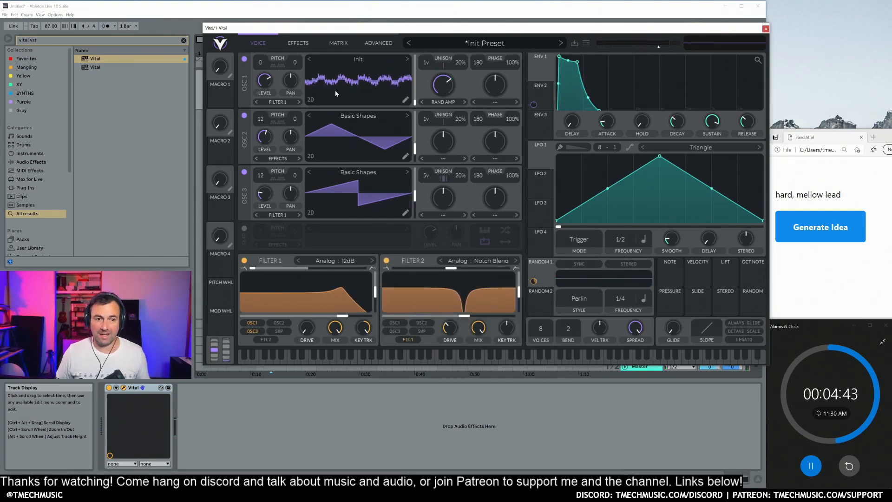
Enable the Delay and Reverb effects alongside the existing distortion
{"action": "left_click", "coordinate": [301, 43]}
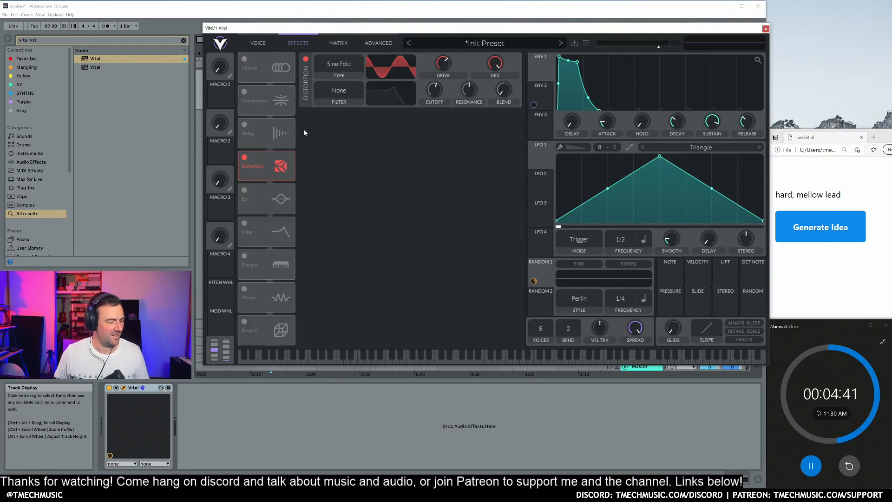
{"action": "left_click", "coordinate": [244, 126]}
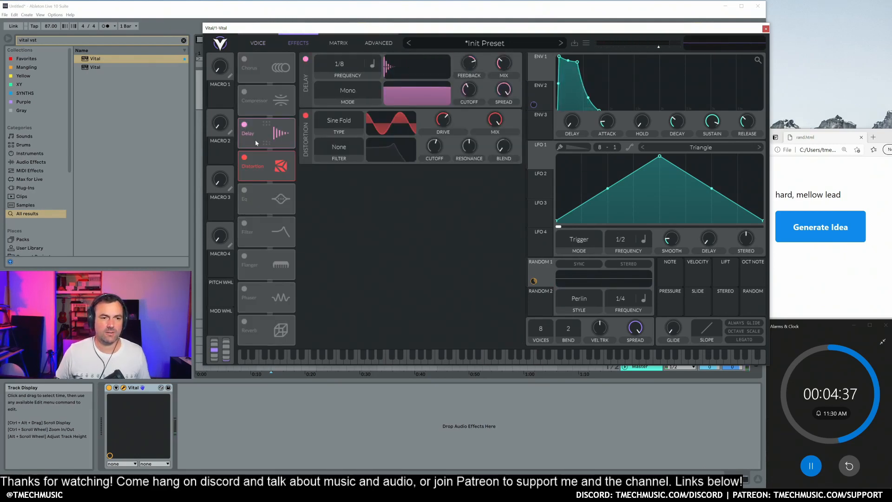
{"action": "left_click", "coordinate": [244, 322]}
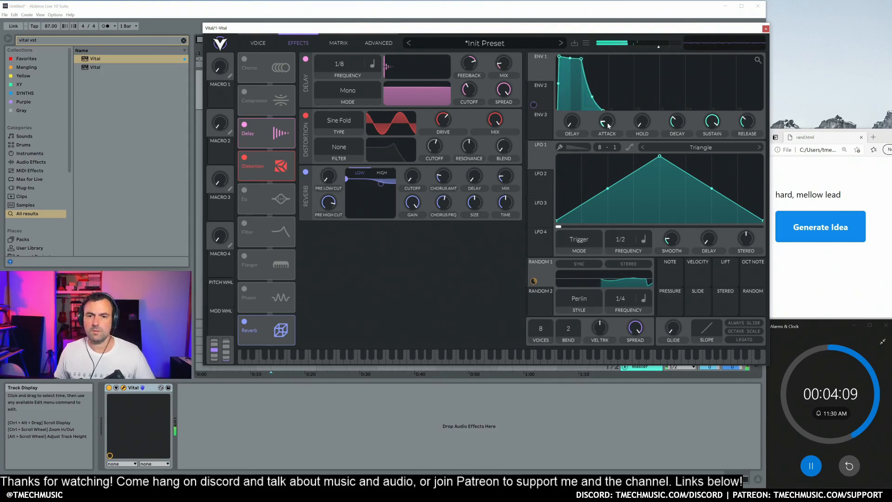
Lengthen Envelope 1's attack to 0.073 secs and raise its sustain to maximum
{"action": "left_click_drag", "start_coordinate": [608, 126], "coordinate": [621, 126]}
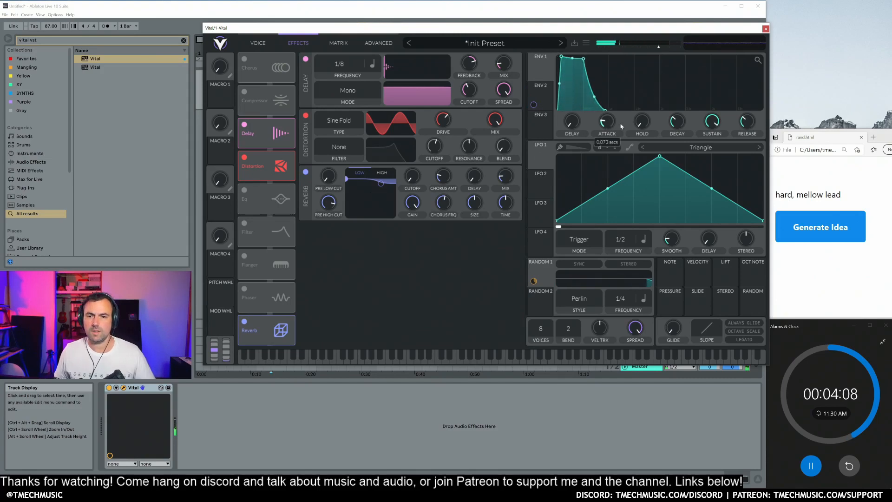
{"action": "left_click_drag", "start_coordinate": [712, 122], "coordinate": [713, 91]}
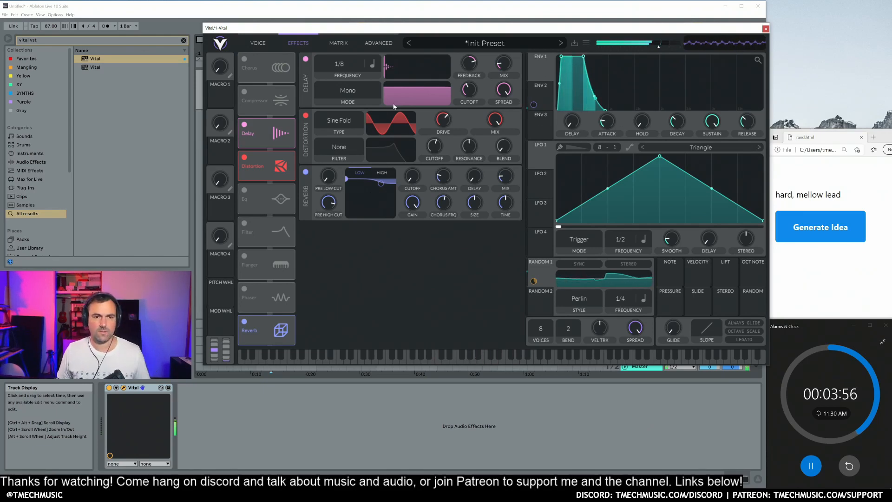
Lower the distortion mix and set its filter to Pre with high blend and reduced cutoff and resonance, comparing against bypass
{"action": "left_click", "coordinate": [305, 115]}
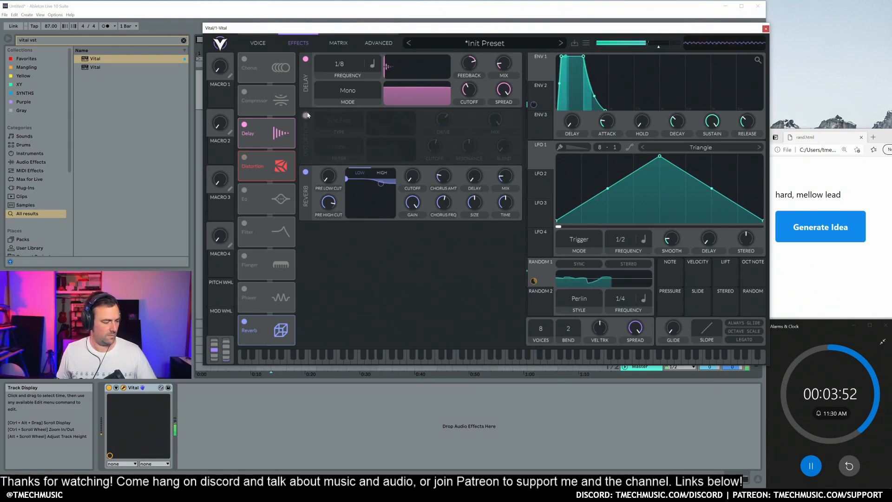
{"action": "left_click", "coordinate": [306, 115]}
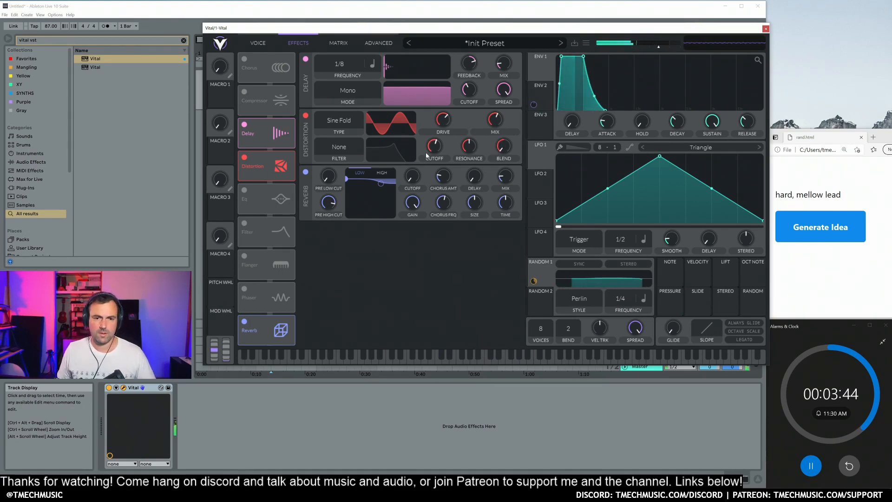
{"action": "left_click", "coordinate": [346, 147]}
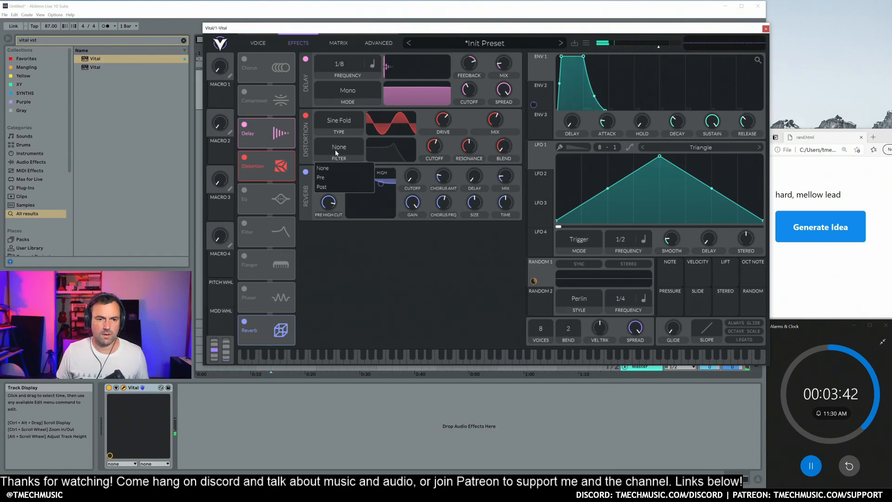
{"action": "left_click", "coordinate": [332, 186]}
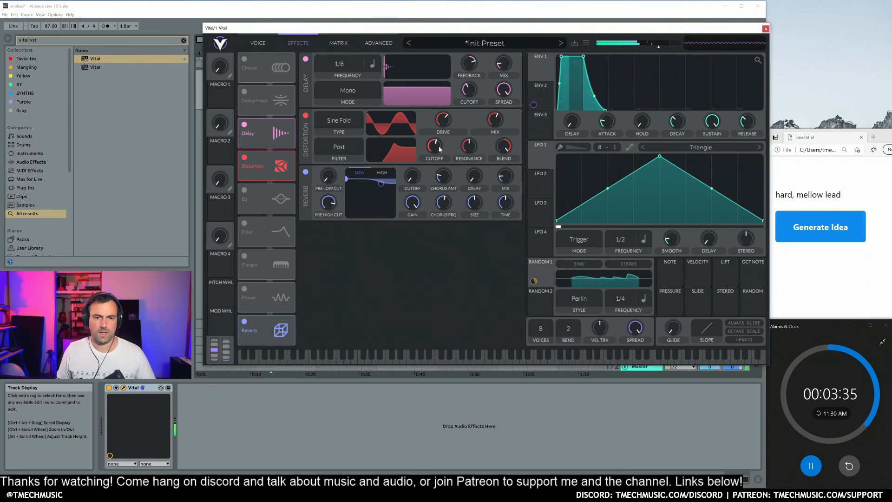
{"action": "left_click_drag", "start_coordinate": [440, 149], "coordinate": [436, 157]}
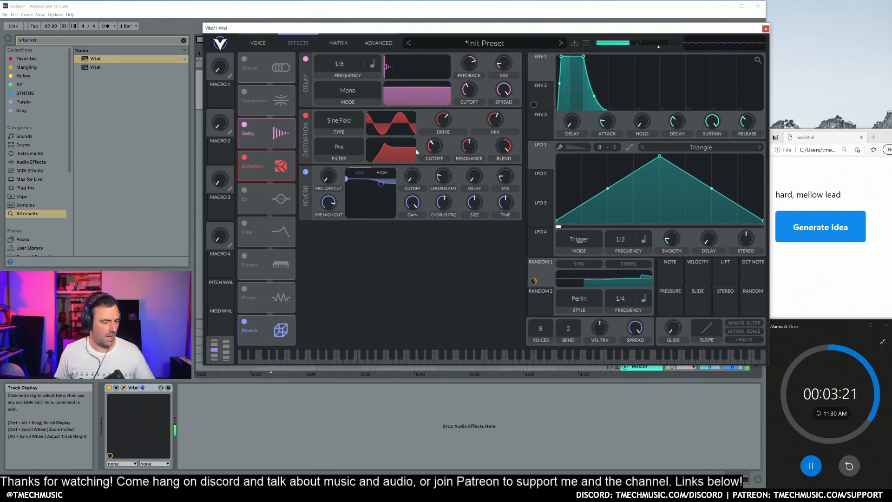
{"action": "left_click_drag", "start_coordinate": [470, 147], "coordinate": [471, 159]}
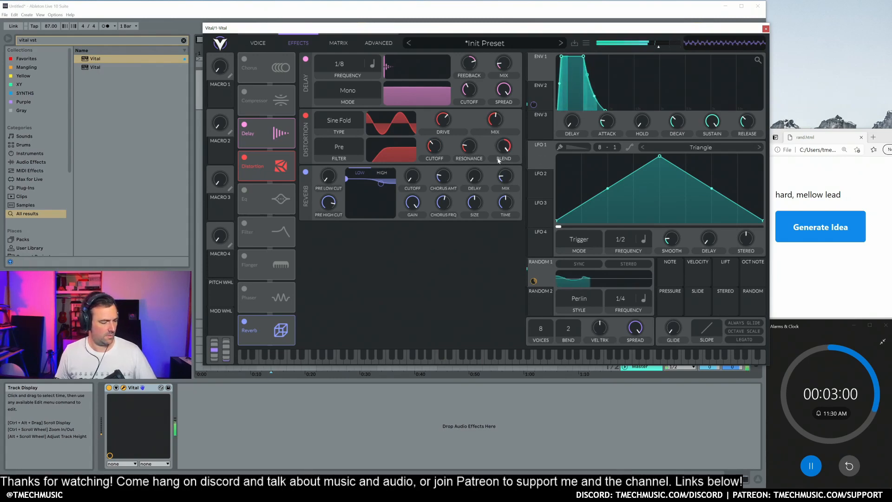
{"action": "left_click", "coordinate": [306, 115]}
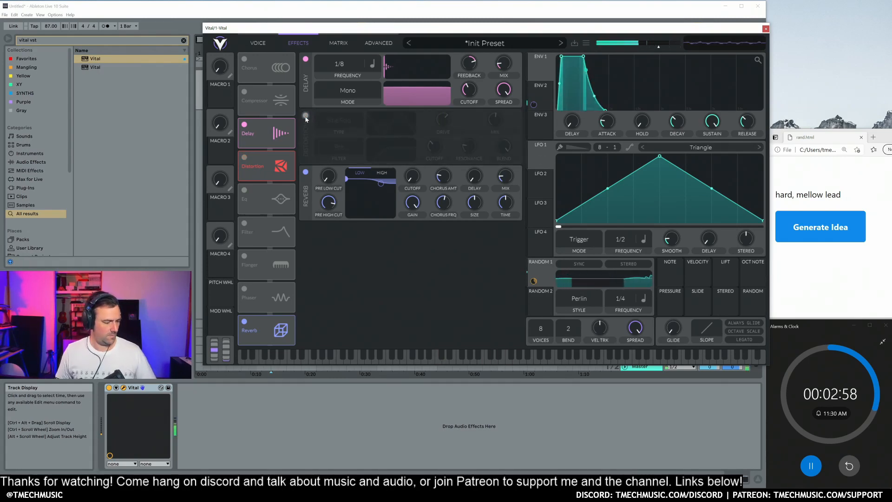
{"action": "left_click", "coordinate": [306, 116]}
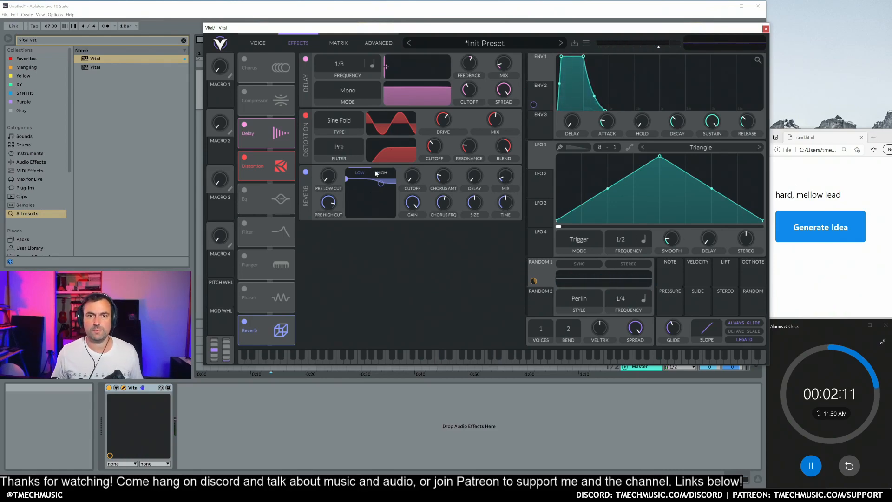
Enable the Phaser effect and compare the sound with it bypassed
{"action": "left_click", "coordinate": [241, 297]}
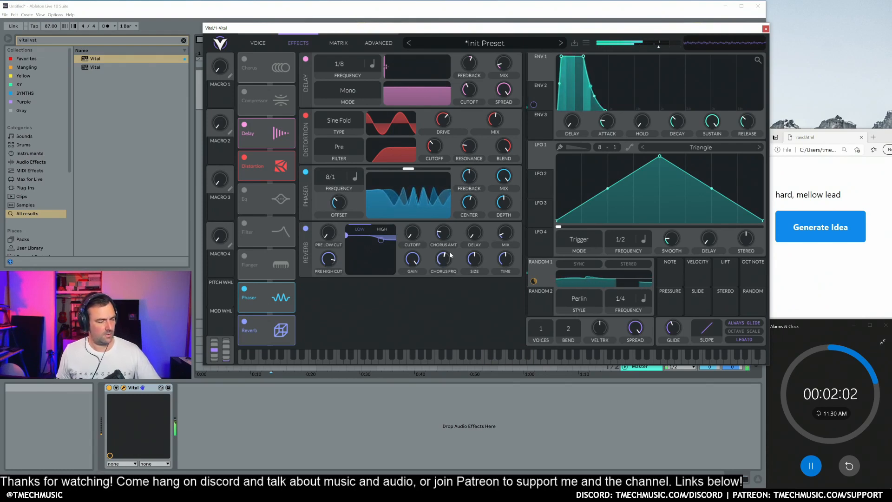
{"action": "left_click", "coordinate": [306, 173]}
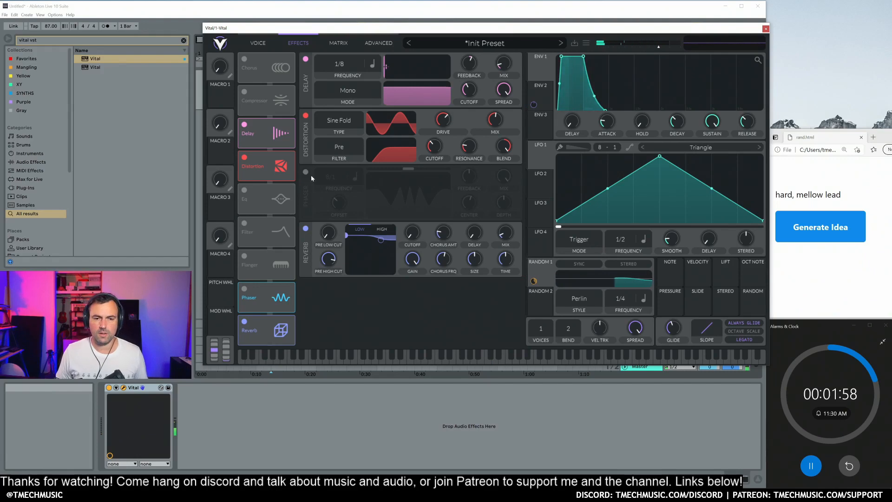
{"action": "left_click", "coordinate": [306, 171]}
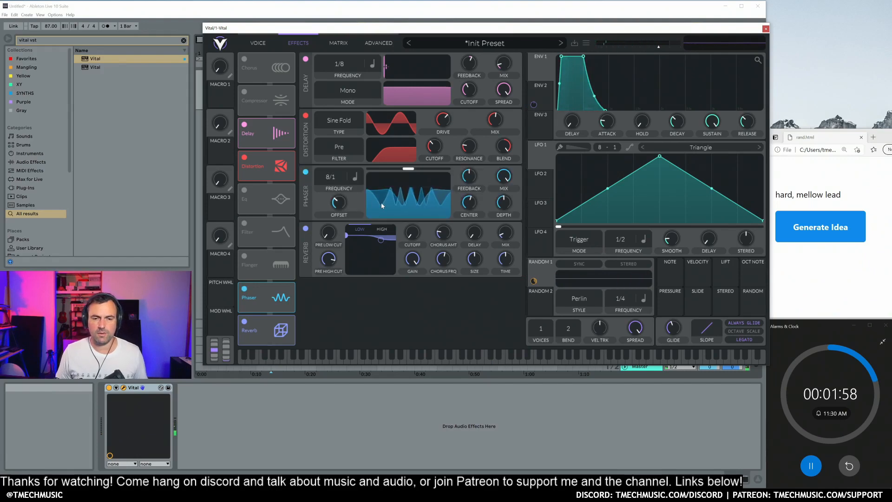
Apply Harmonic Stretch spectral morphing to oscillator 2, raise its amount slightly and modulate it with LFO 2
{"action": "left_click", "coordinate": [269, 45]}
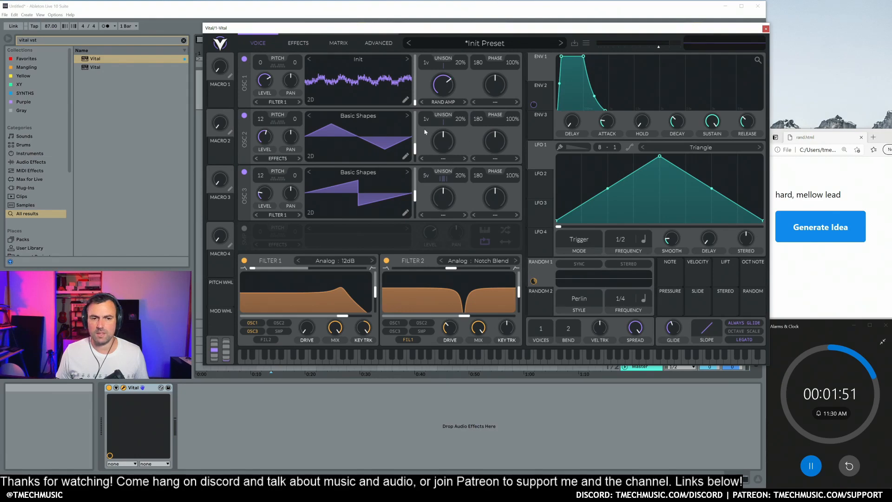
{"action": "left_click", "coordinate": [443, 159]}
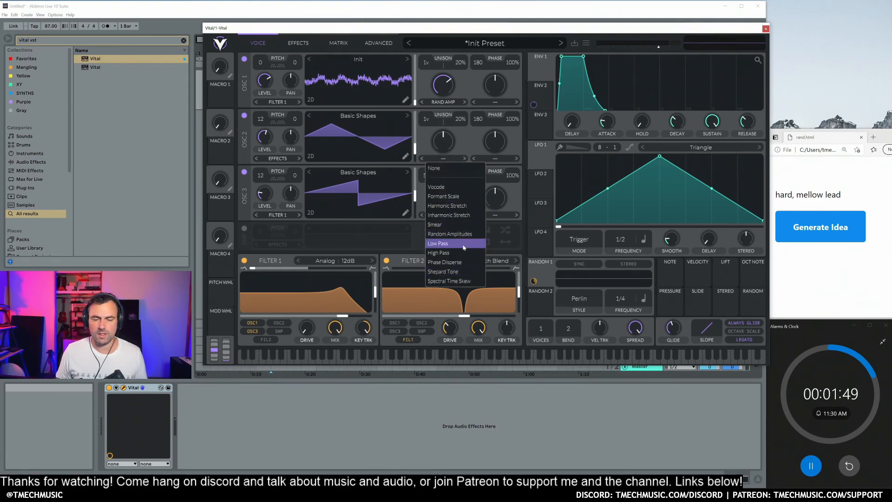
{"action": "left_click", "coordinate": [465, 207]}
{"action": "left_click_drag", "start_coordinate": [442, 145], "coordinate": [443, 143]}
{"action": "left_click_drag", "start_coordinate": [541, 185], "coordinate": [443, 142]}
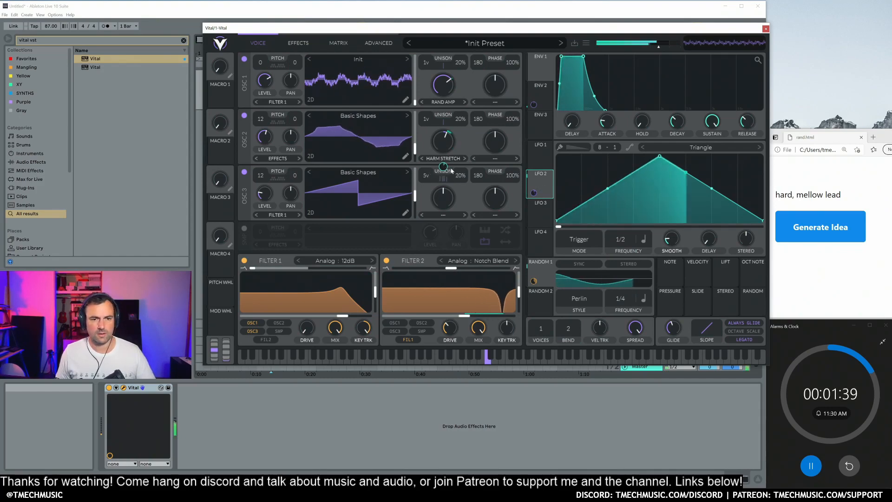
Apply Inharmonic Stretch morphing to oscillator 3, modulate it with LFO 2 and raise its base amount
{"action": "left_click", "coordinate": [444, 215]}
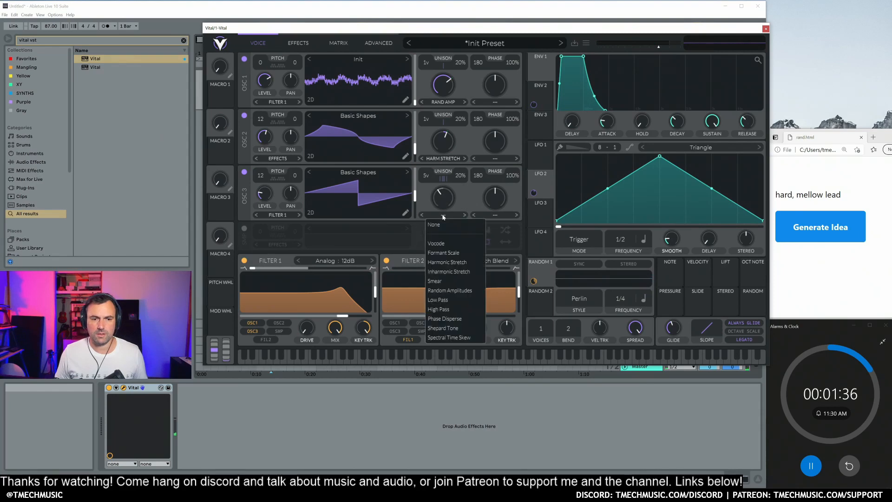
{"action": "left_click", "coordinate": [459, 276]}
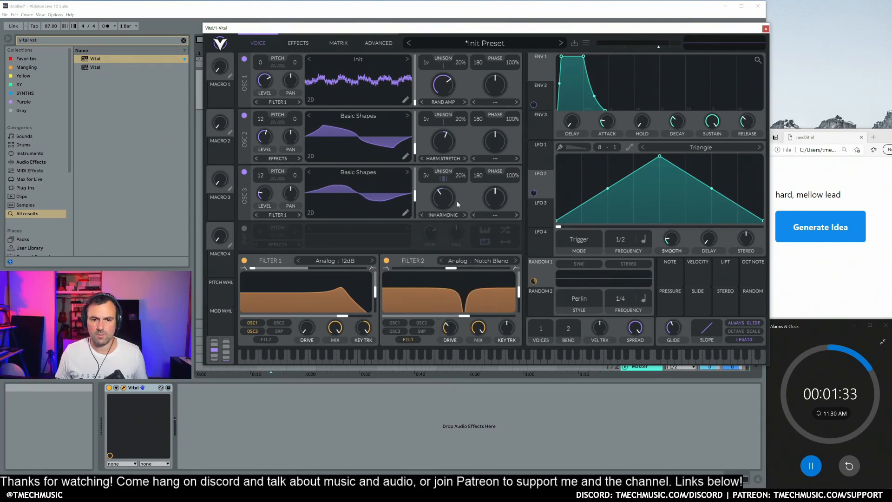
{"action": "left_click_drag", "start_coordinate": [482, 198], "coordinate": [443, 198]}
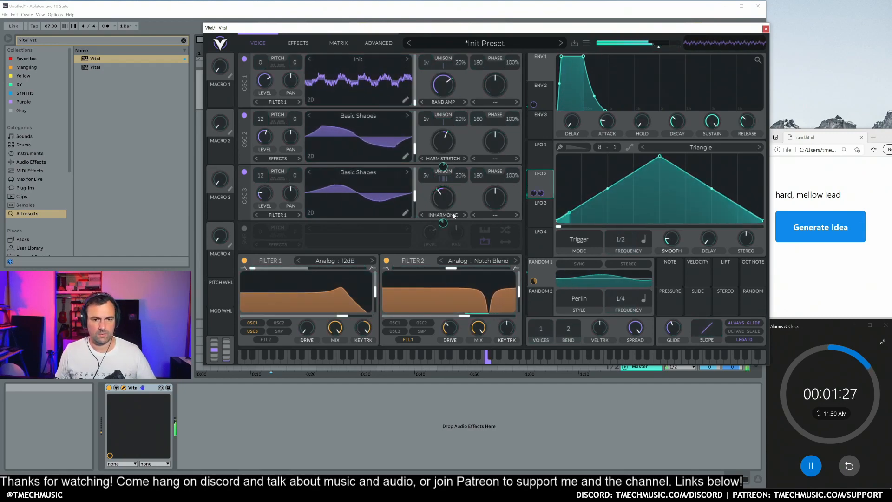
{"action": "left_click_drag", "start_coordinate": [446, 203], "coordinate": [452, 181]}
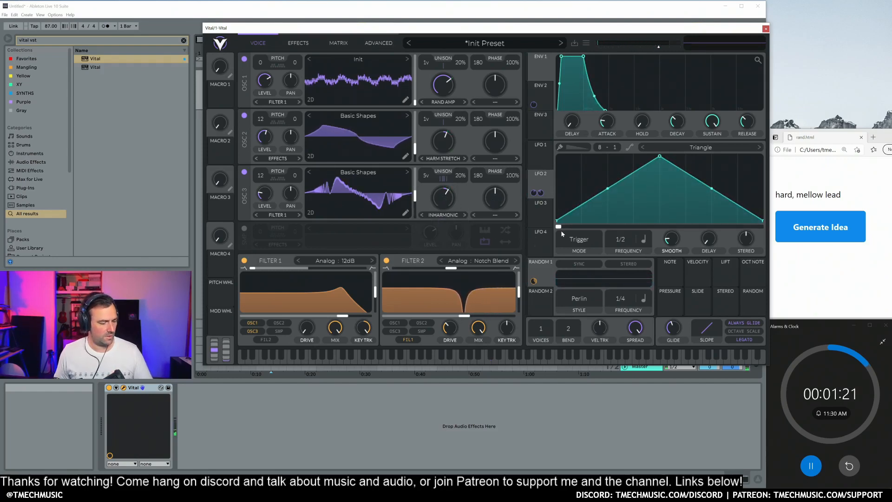
Apply Bend warping to oscillator 3 with LFO 3 modulation, and switch LFO 3's rate to seconds at 1.356 secs
{"action": "left_click", "coordinate": [496, 216]}
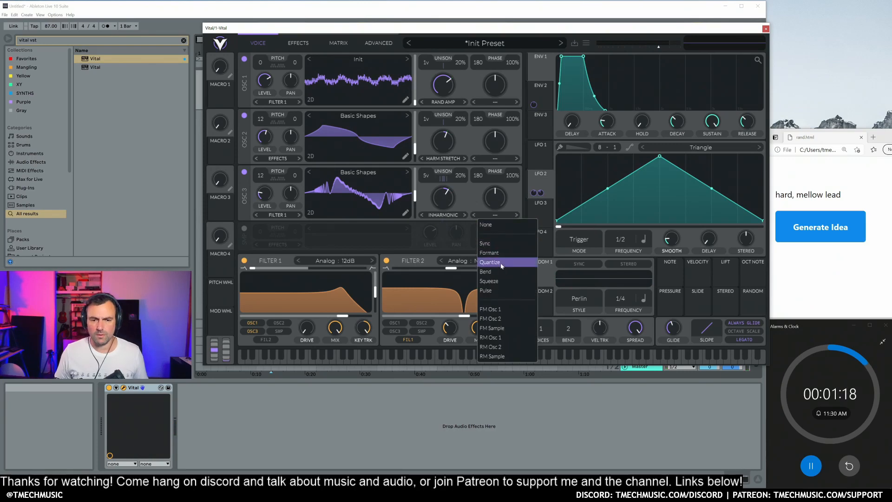
{"action": "left_click", "coordinate": [497, 272]}
{"action": "mouse_move", "coordinate": [499, 203]}
{"action": "left_mouse_down"}
{"action": "mouse_move", "coordinate": [501, 215]}
{"action": "mouse_move", "coordinate": [511, 205]}
{"action": "mouse_move", "coordinate": [495, 198]}
{"action": "left_mouse_up"}
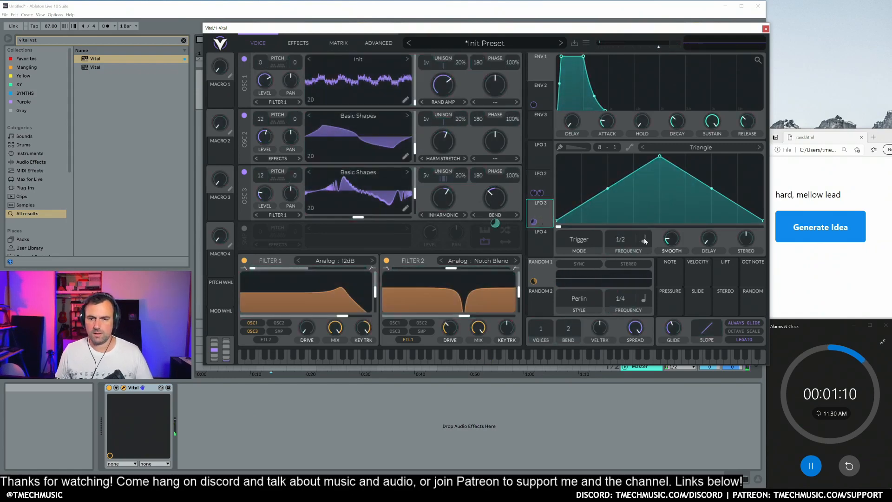
{"action": "left_click", "coordinate": [645, 241]}
{"action": "left_click", "coordinate": [650, 255]}
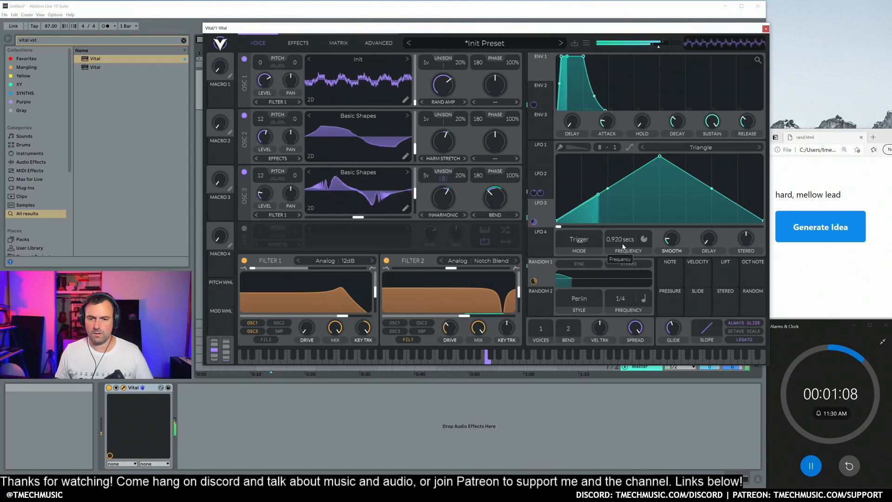
{"action": "left_click_drag", "start_coordinate": [622, 245], "coordinate": [621, 248]}
Modulate oscillator 2's Squeeze warp with LFO 3, and give oscillator 1 LFO 3-modulated warping, trying Sync before choosing Formant
{"action": "left_click_drag", "start_coordinate": [540, 216], "coordinate": [494, 146]}
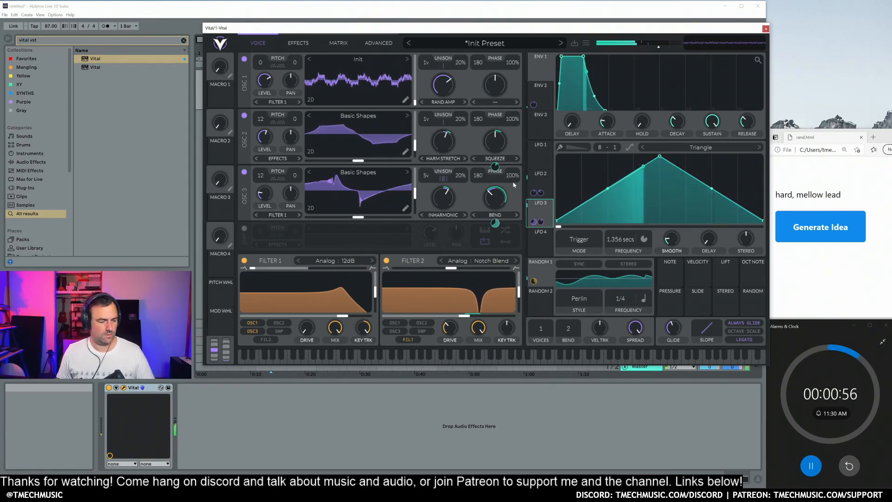
{"action": "left_click", "coordinate": [478, 103]}
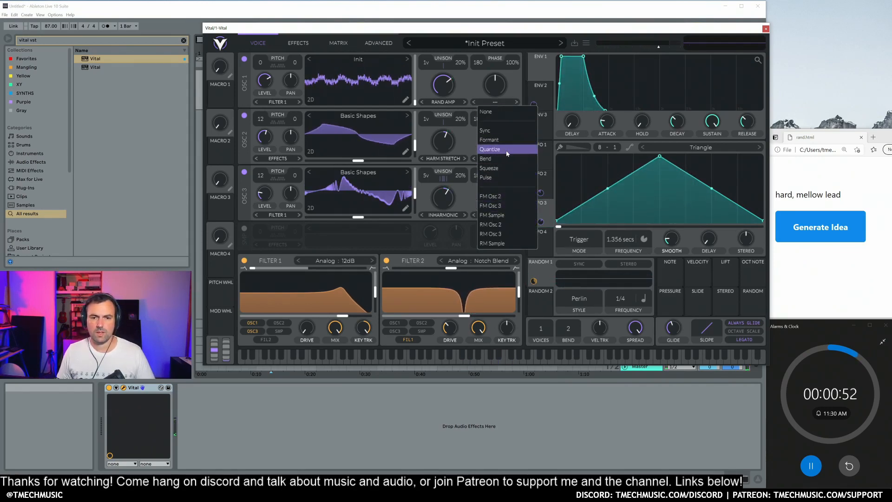
{"action": "left_click", "coordinate": [485, 130]}
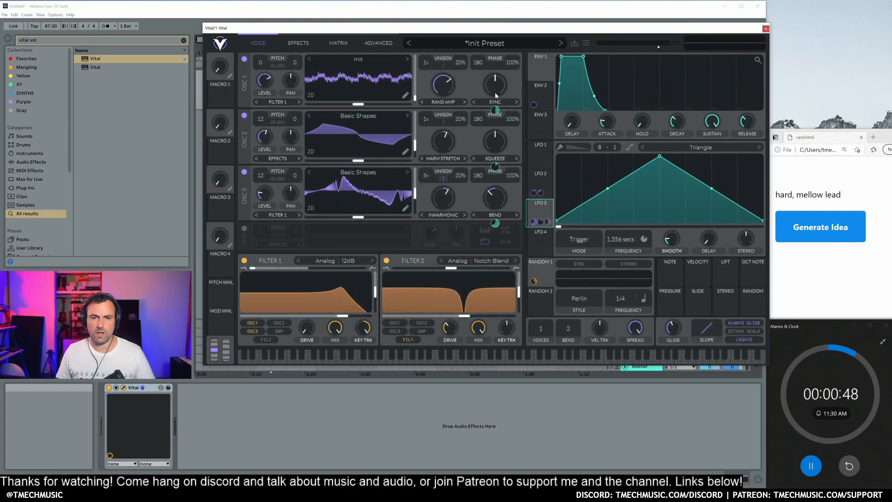
{"action": "left_click_drag", "start_coordinate": [495, 111], "coordinate": [495, 140]}
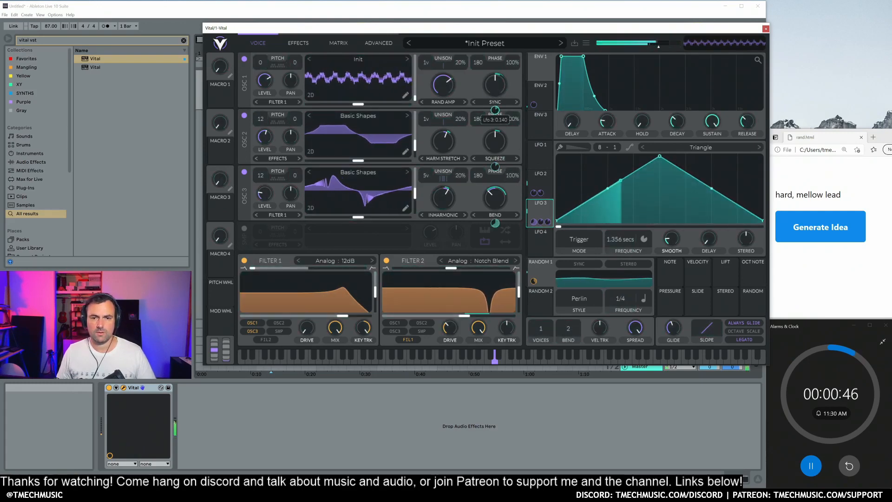
{"action": "left_click", "coordinate": [515, 103]}
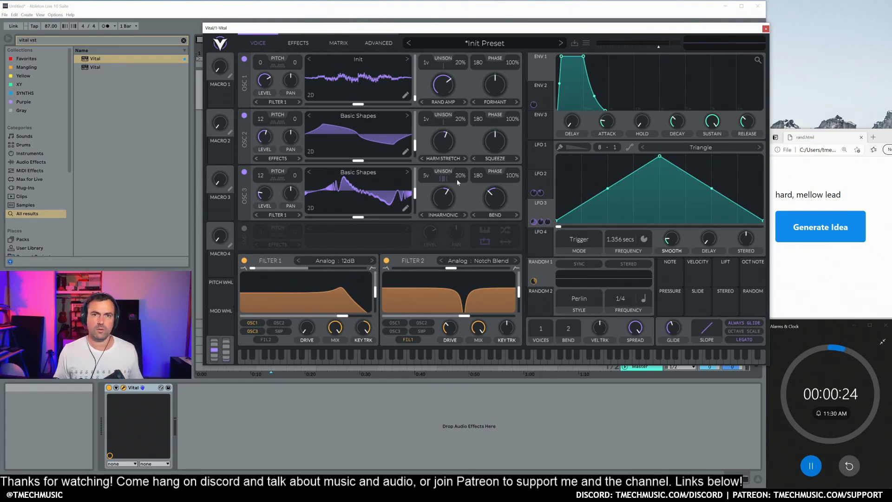
Raise oscillator 3's level while comparing the patch with and without it, and dismiss the finished timer's alert
{"action": "left_click", "coordinate": [298, 43]}
{"action": "left_click", "coordinate": [258, 43]}
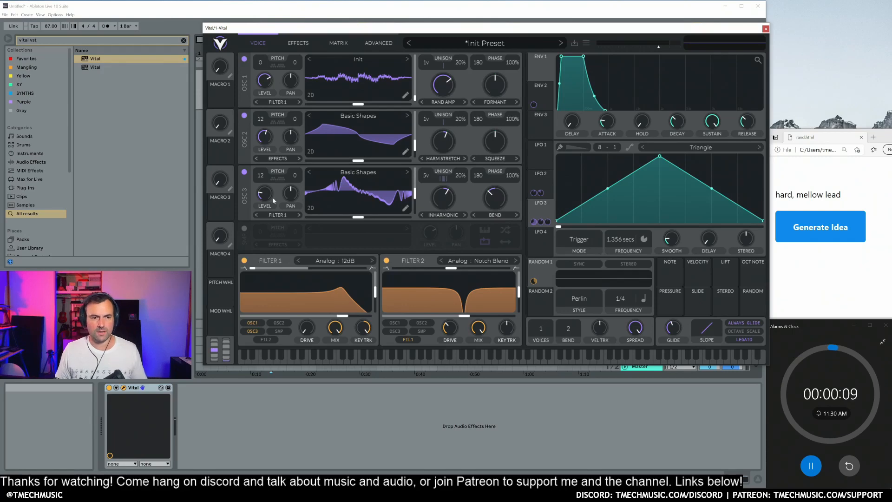
{"action": "left_click", "coordinate": [244, 172]}
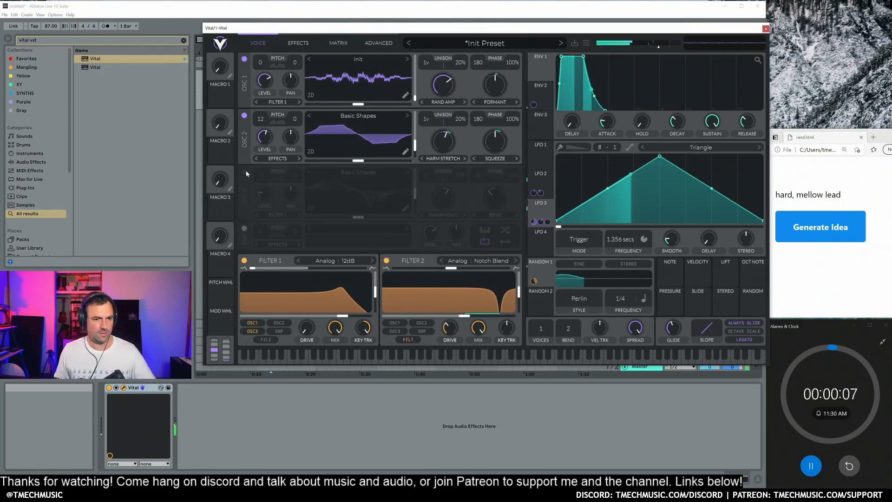
{"action": "left_click", "coordinate": [244, 172]}
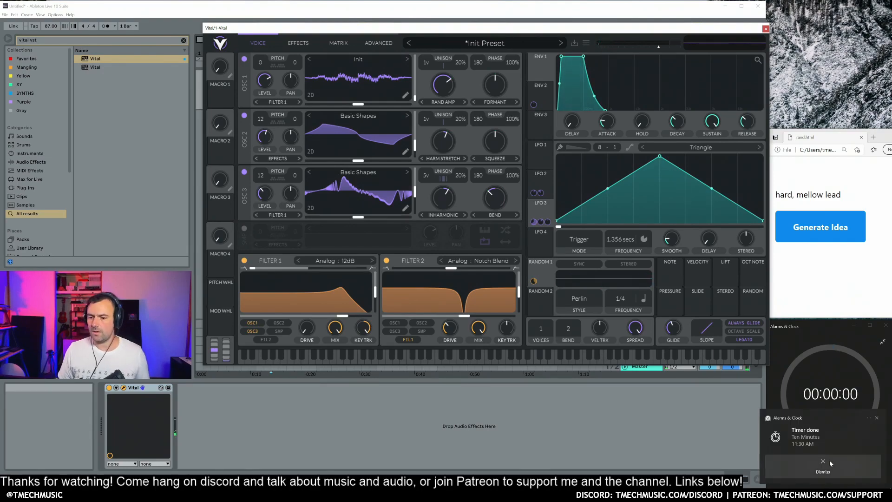
{"action": "left_click", "coordinate": [830, 464]}
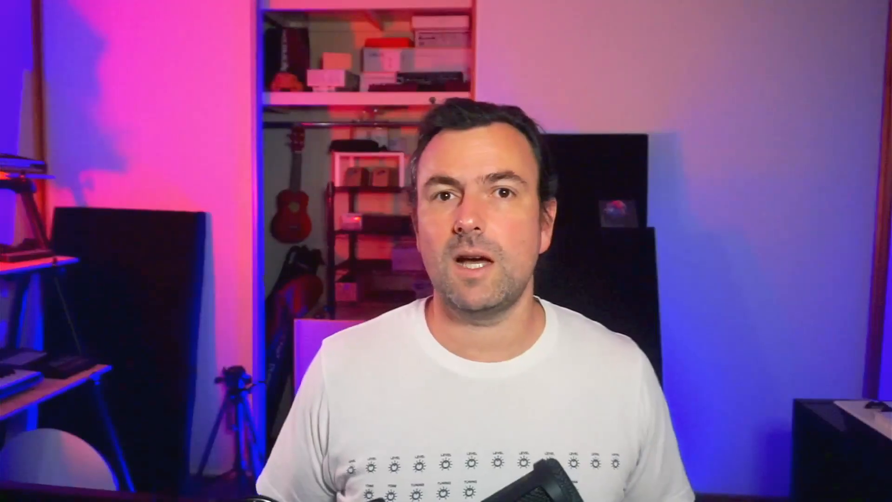